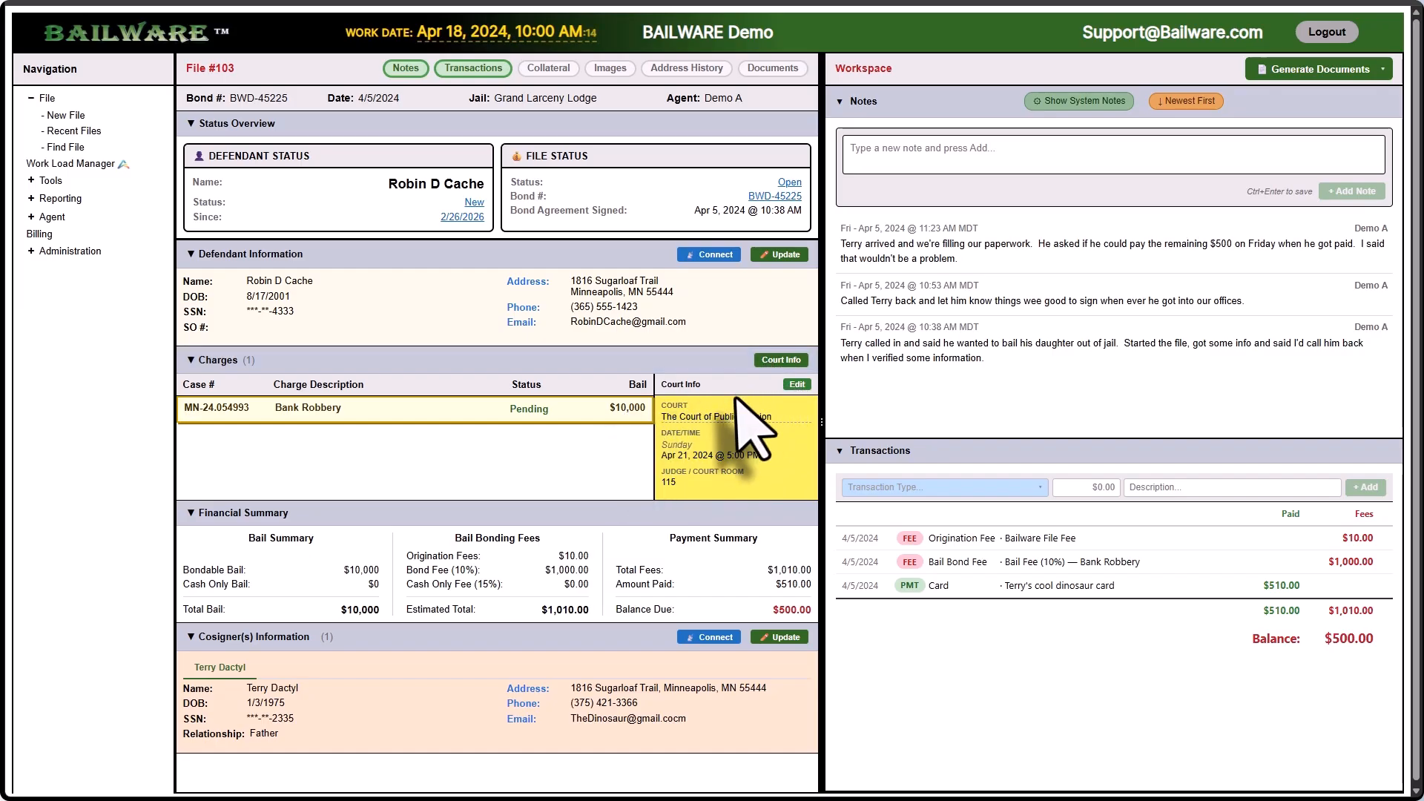
Step: Close the Court Info panel so the Bank Robbery charge's Cash Only column shows
{"action": "left_click", "coordinate": [790, 361]}
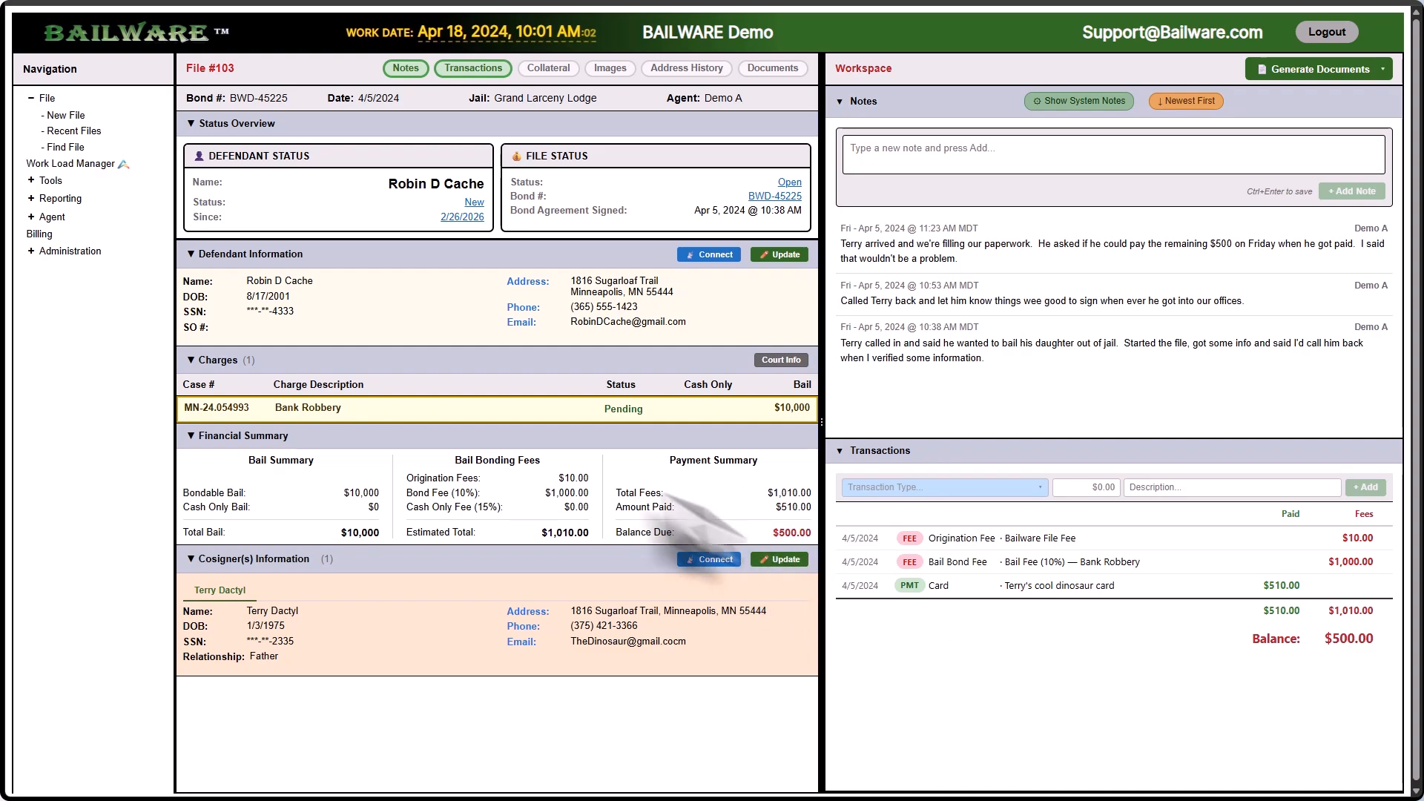
Step: Change the company Bail_Fee_Percent setting from .10 to .11 and save it
{"action": "left_click", "coordinate": [30, 252]}
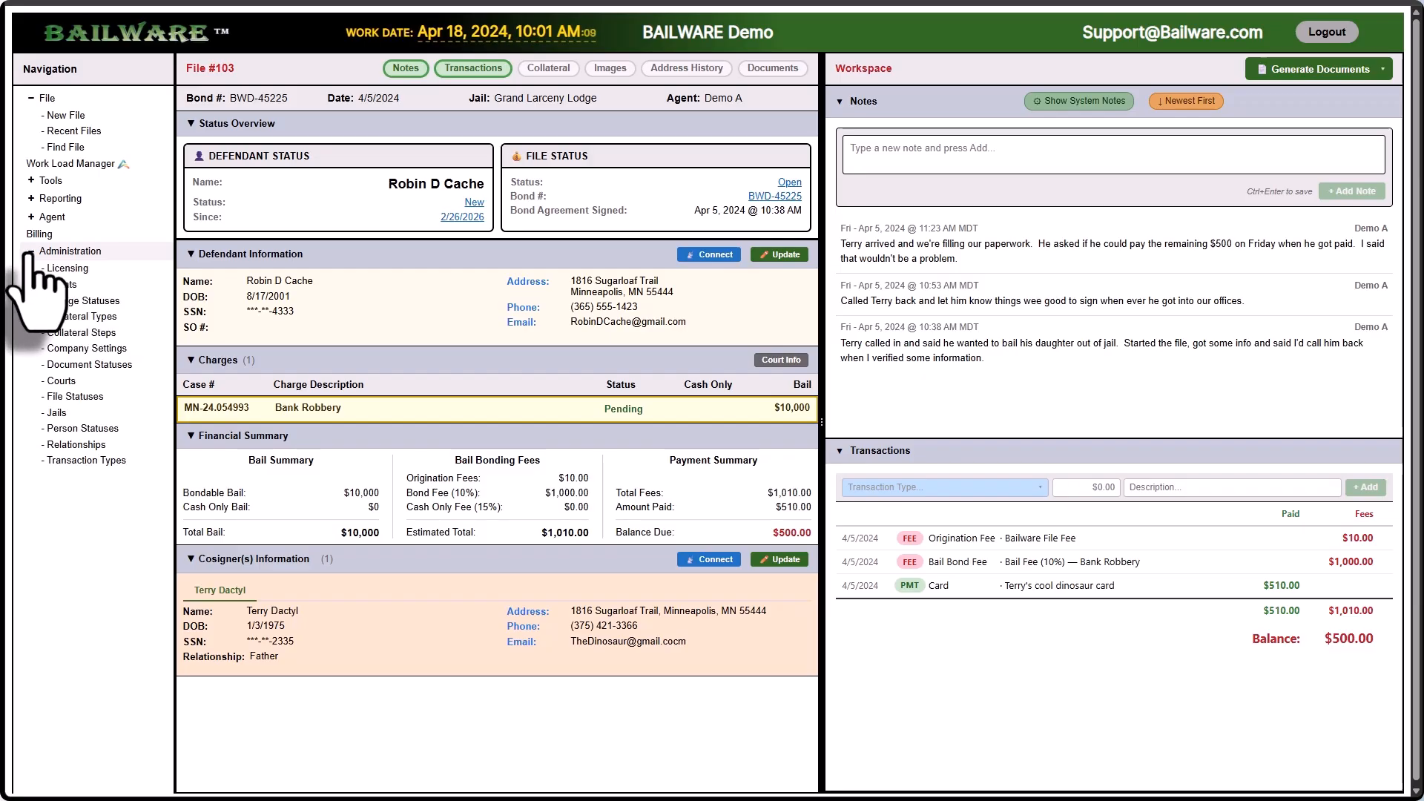
{"action": "left_click", "coordinate": [74, 348]}
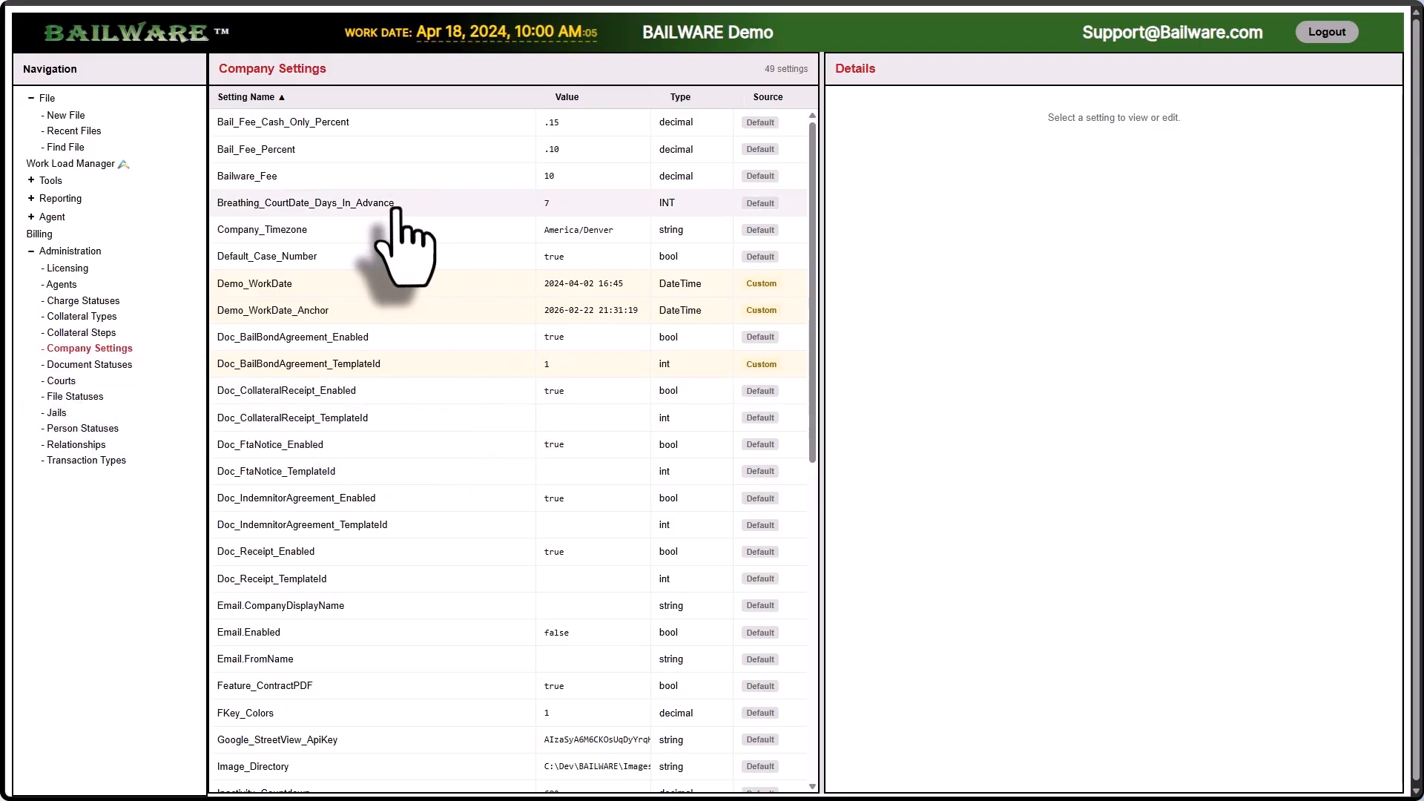
{"action": "left_click", "coordinate": [402, 160]}
{"action": "left_click", "coordinate": [859, 341]}
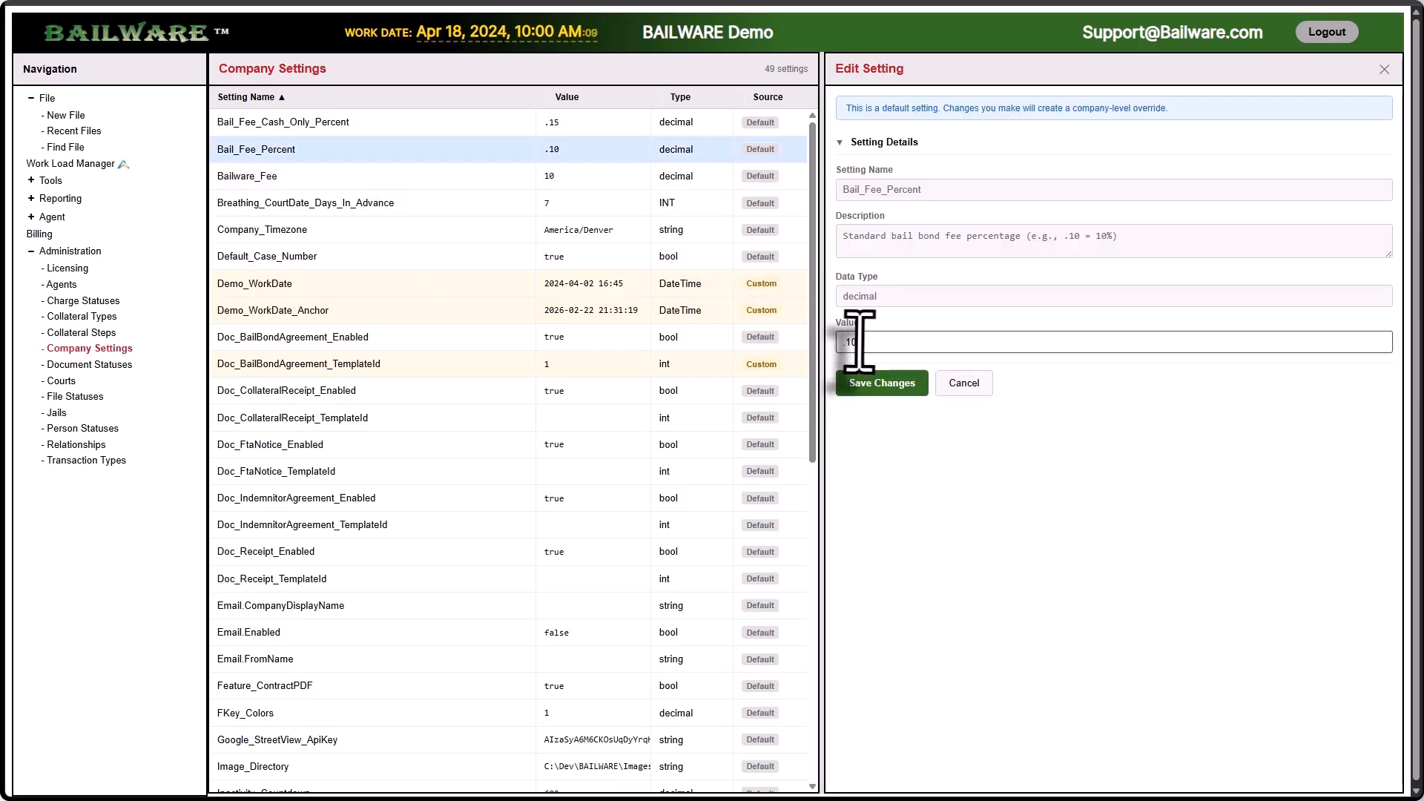
{"action": "type", "text": "1"}
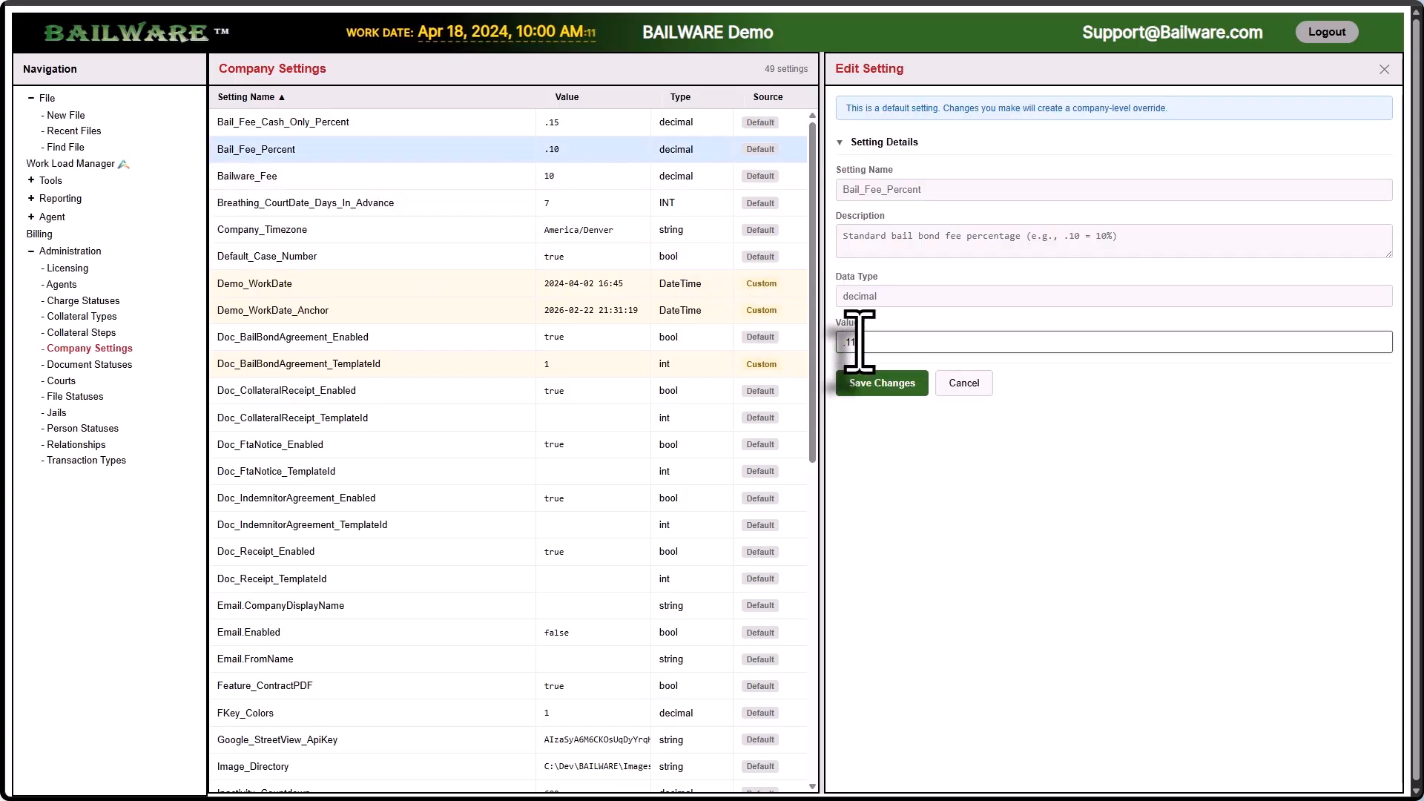
{"action": "left_click", "coordinate": [875, 387]}
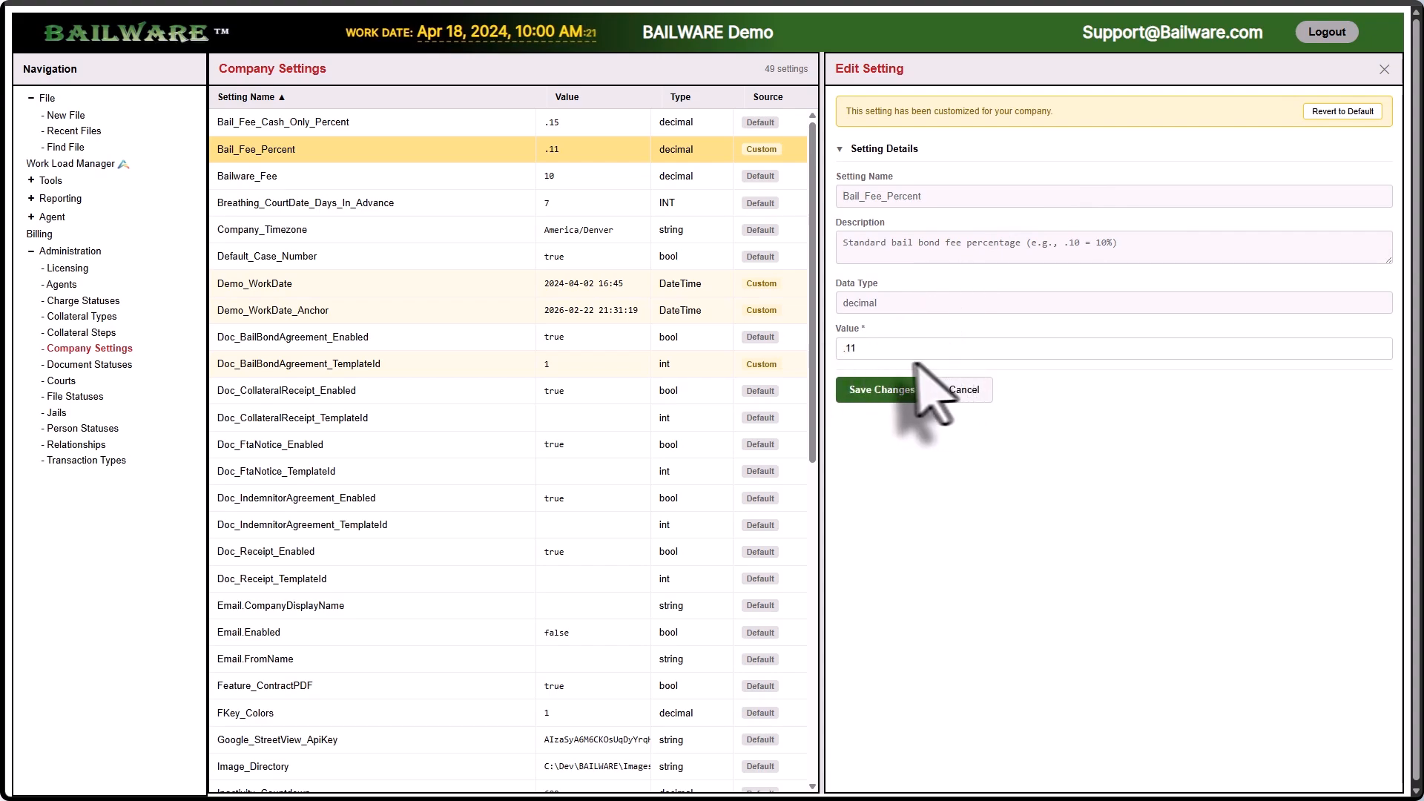
Step: Open the Bailware_Fee setting (default 10) and highlight its 'cannot be changed' note
{"action": "left_click", "coordinate": [289, 181]}
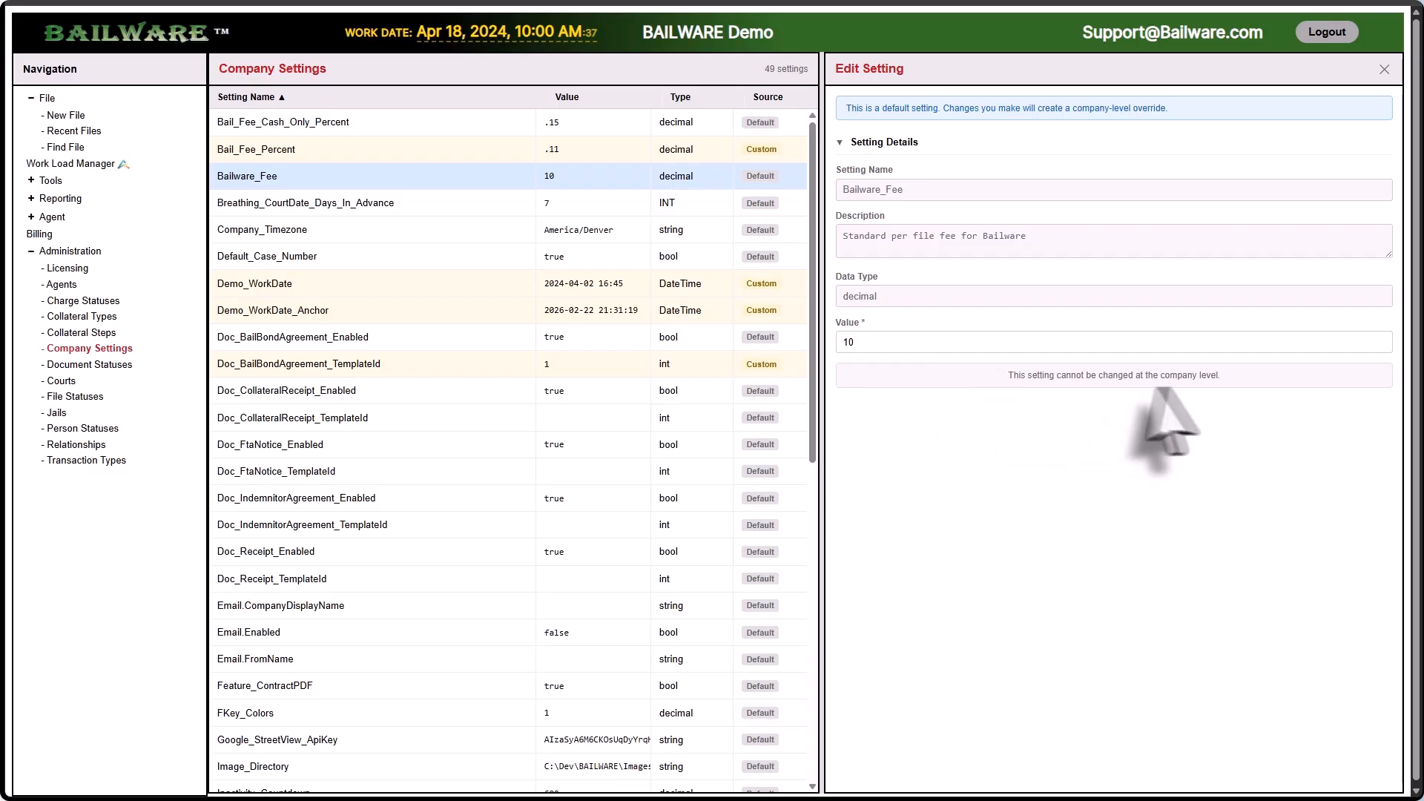
{"action": "left_click_drag", "start_coordinate": [1228, 380], "coordinate": [1005, 387]}
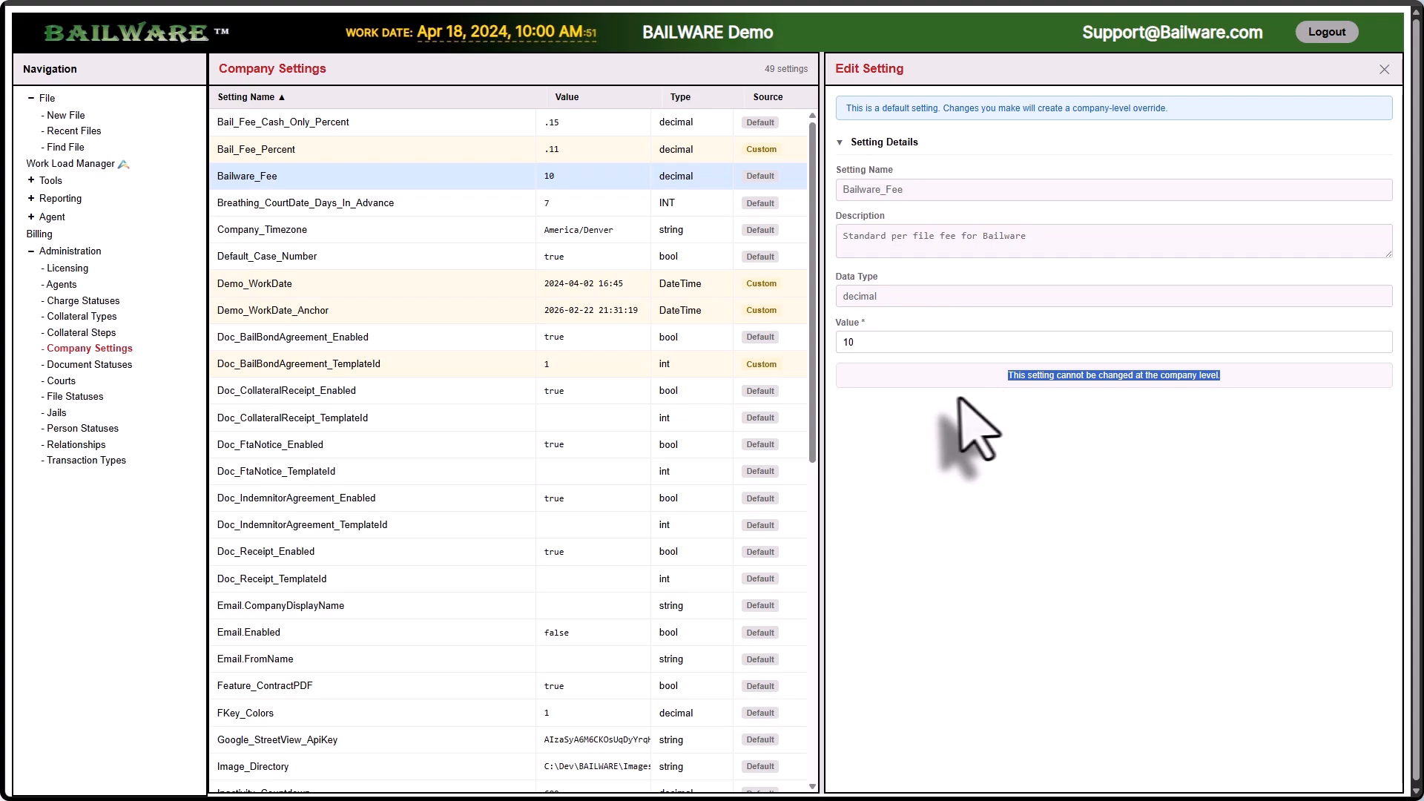
Step: Create a new bail file and add a defendant held at Hot Wheels Hotel
{"action": "left_click", "coordinate": [70, 116]}
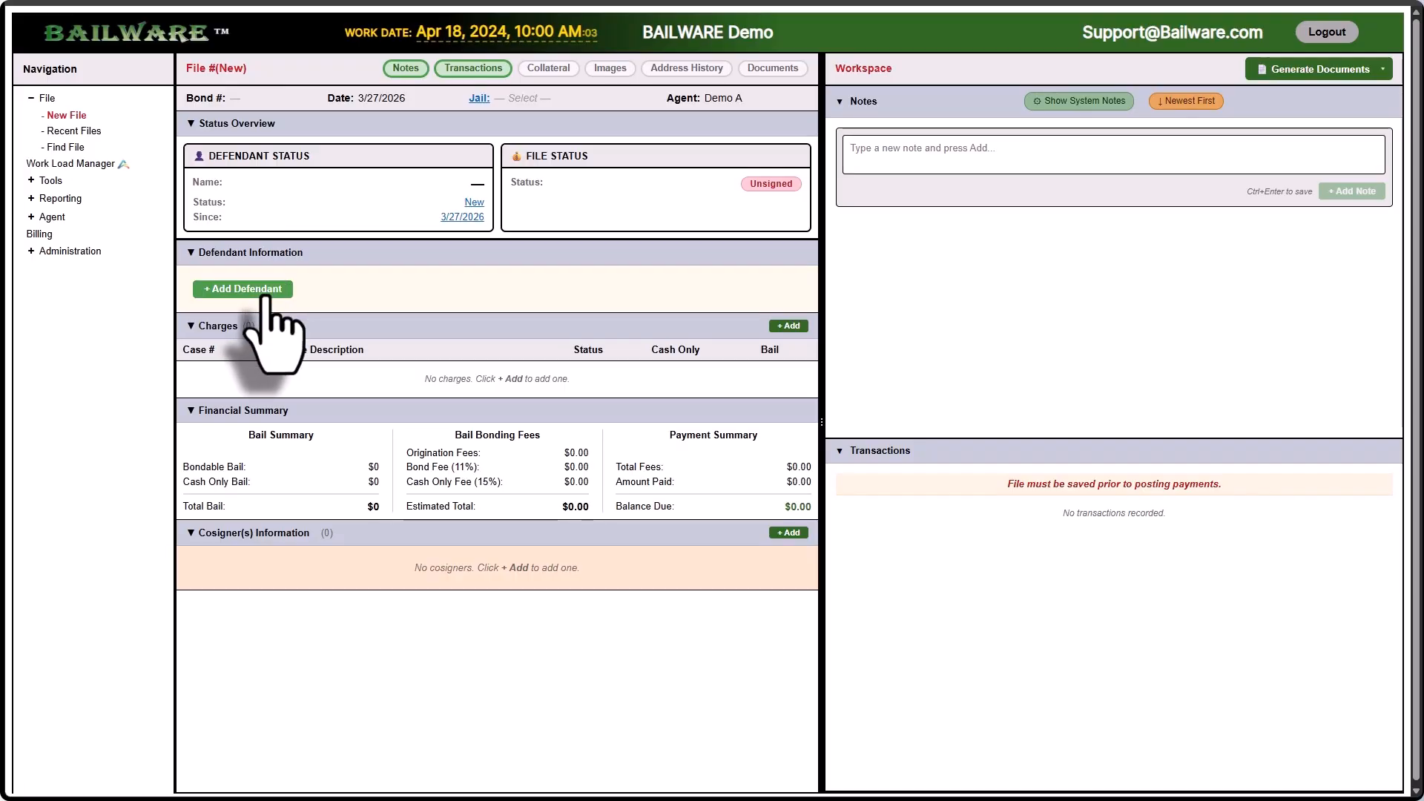
{"action": "left_click", "coordinate": [263, 291]}
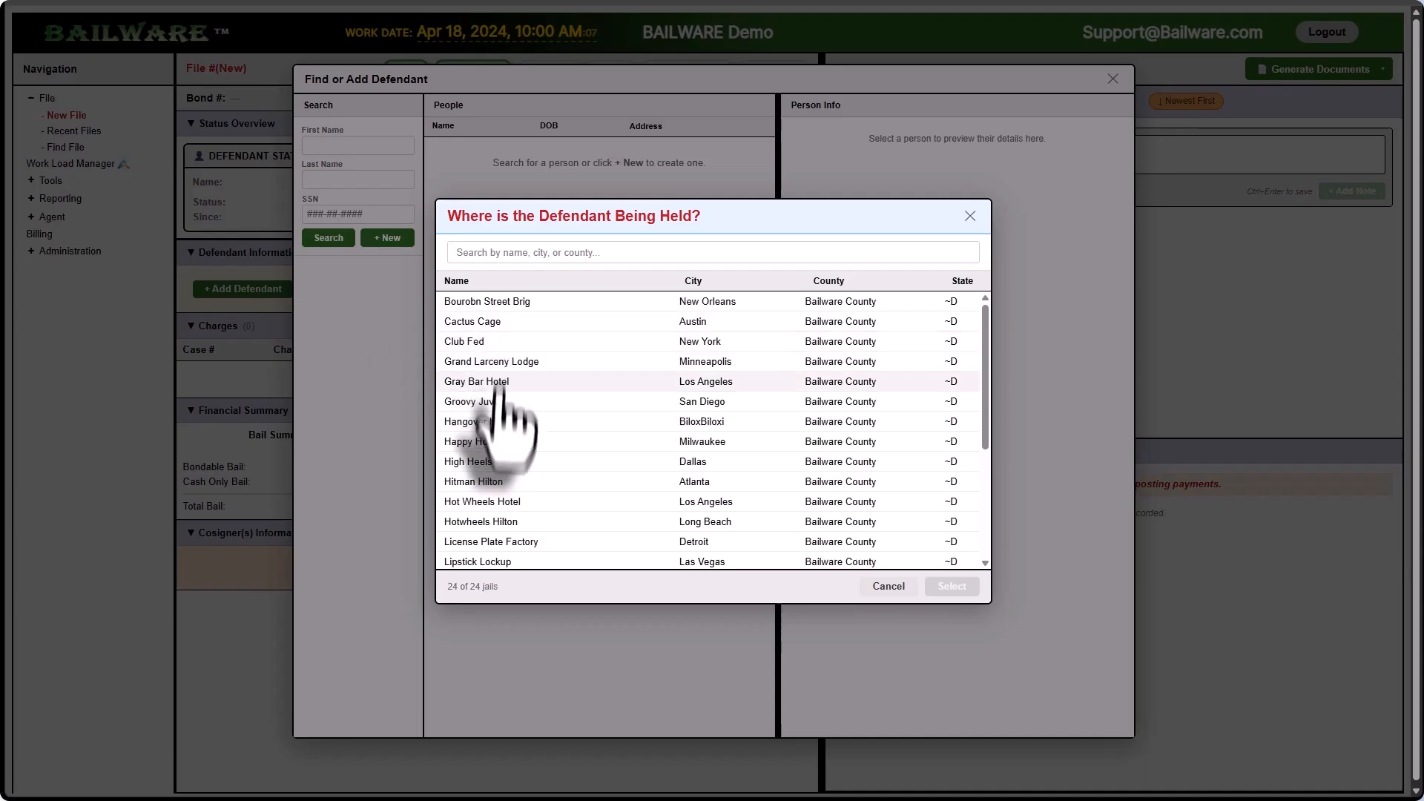
{"action": "left_click", "coordinate": [477, 503]}
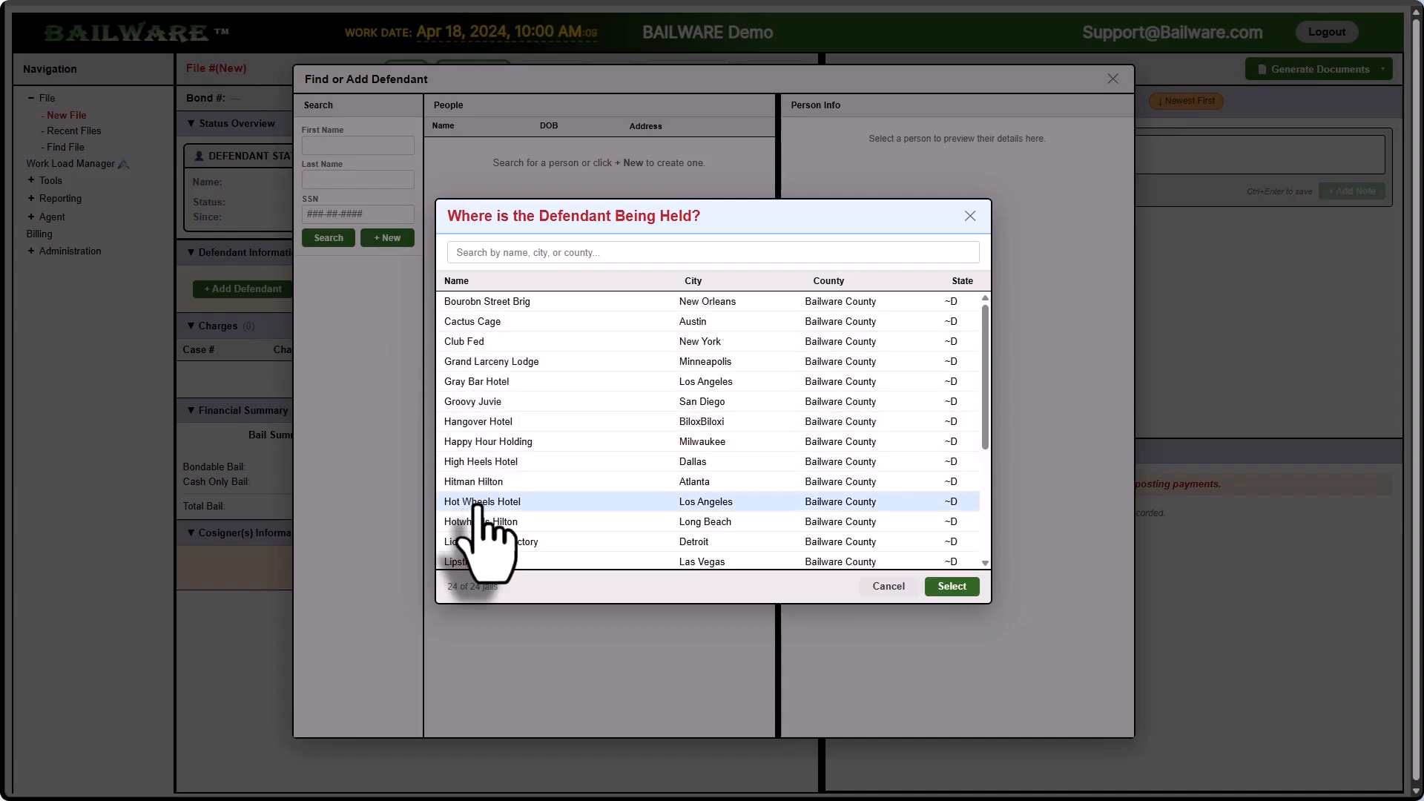
{"action": "double_click", "coordinate": [535, 503]}
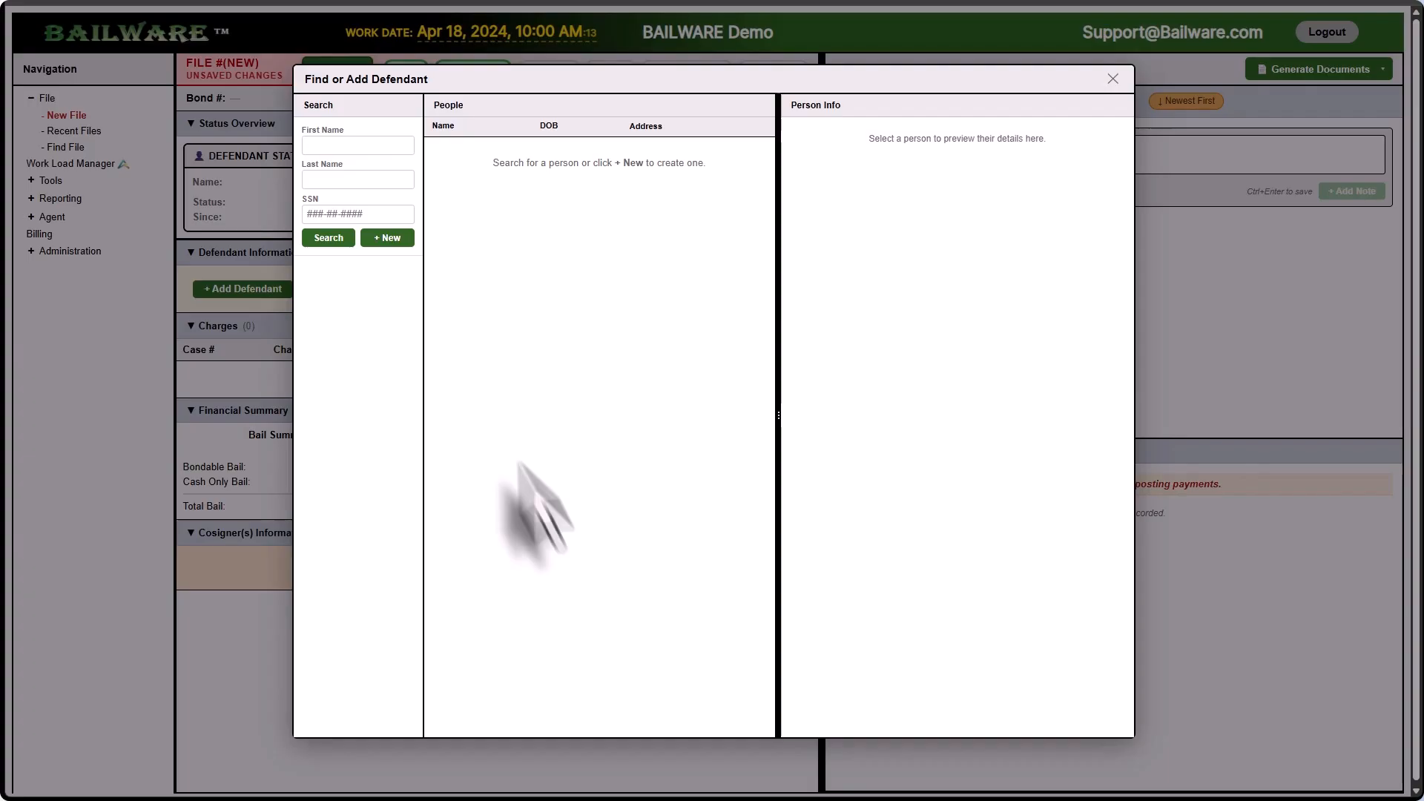
{"action": "left_click", "coordinate": [332, 146]}
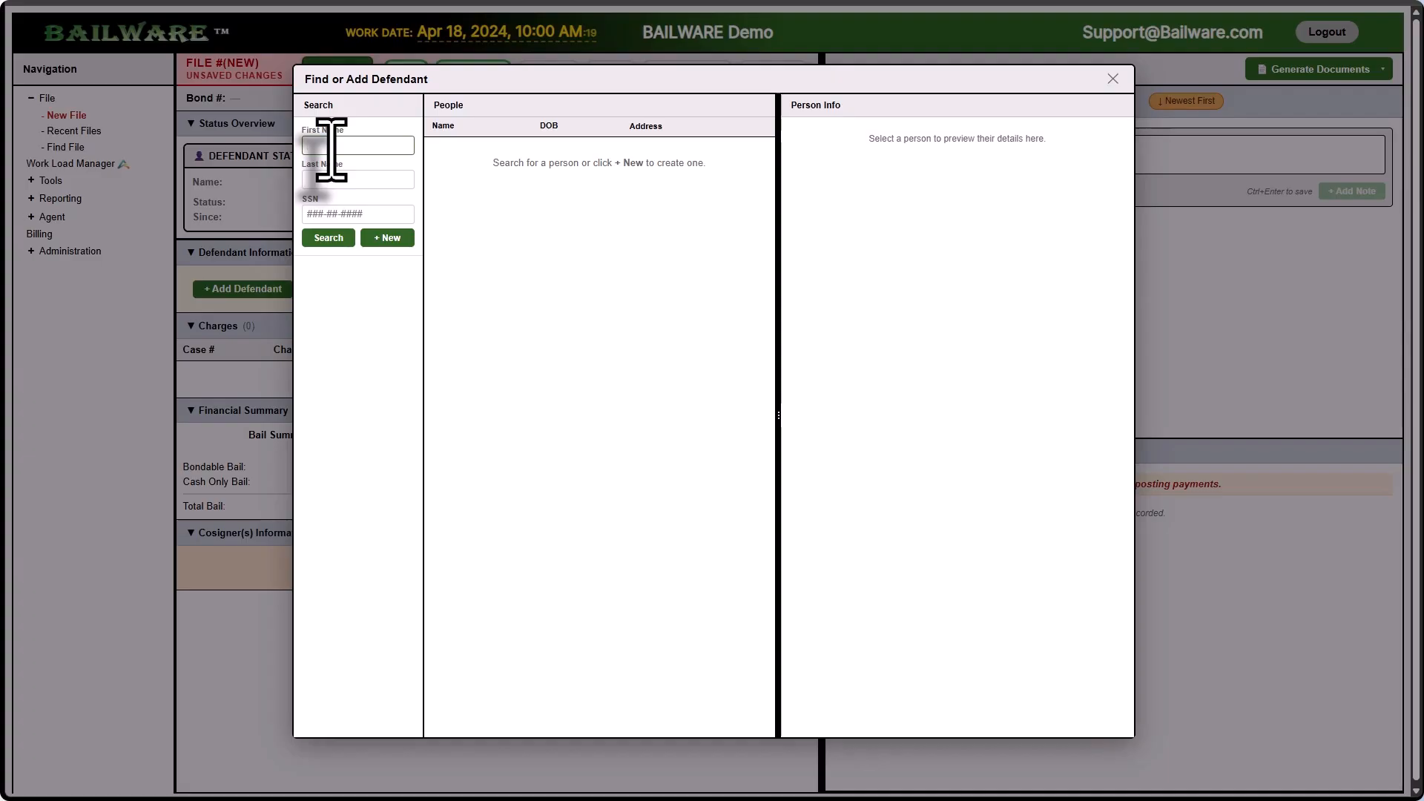
{"action": "type", "text": "sa"}
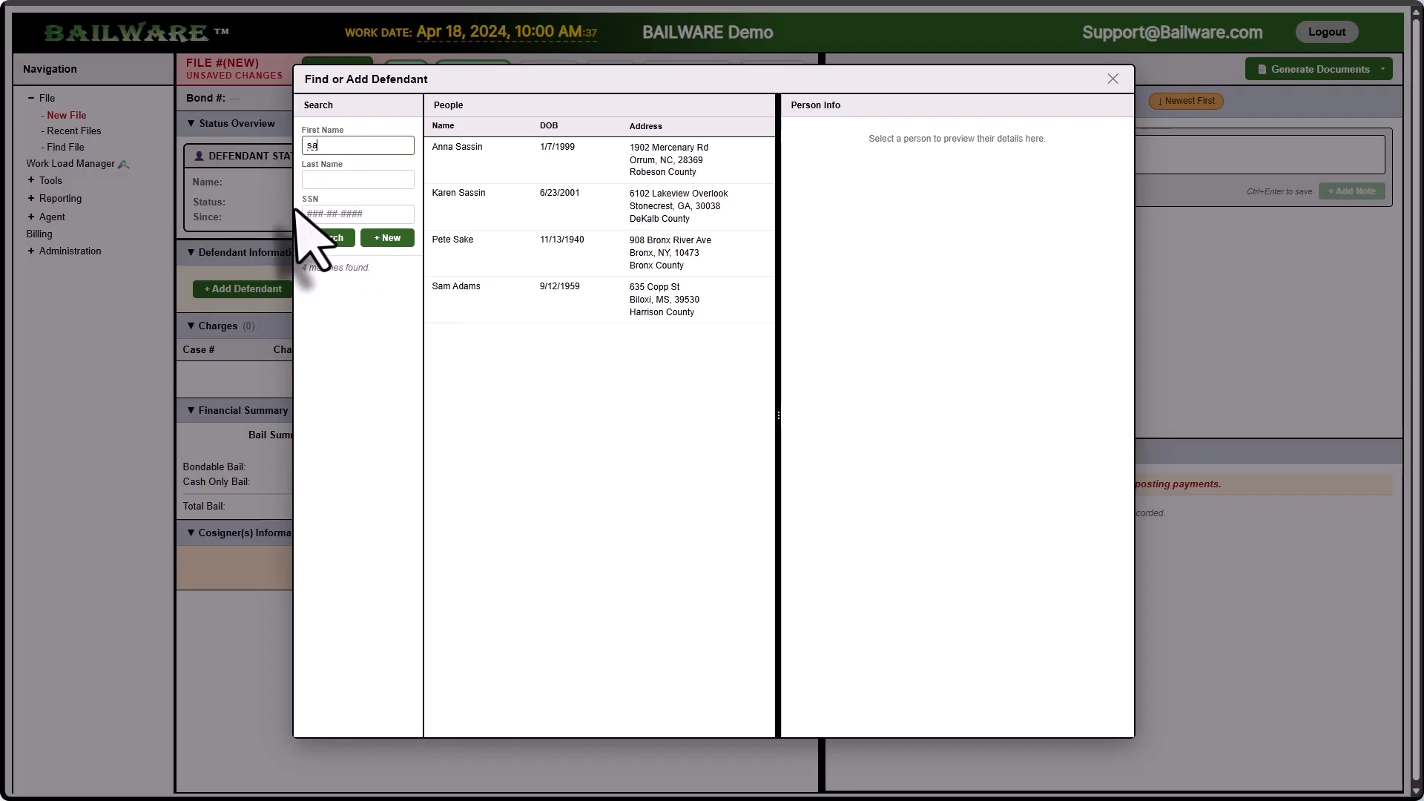
{"action": "left_click", "coordinate": [383, 215]}
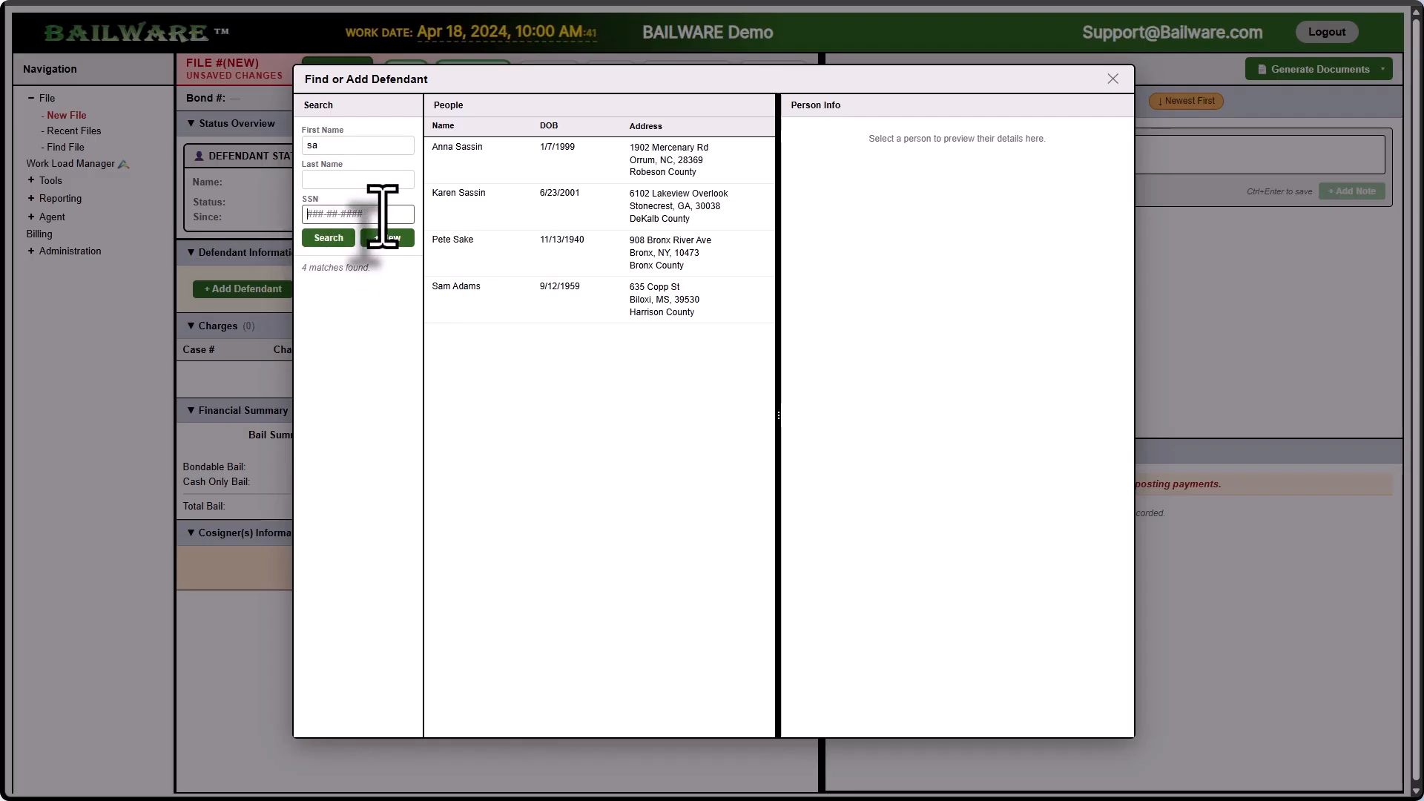
{"action": "left_click", "coordinate": [357, 146]}
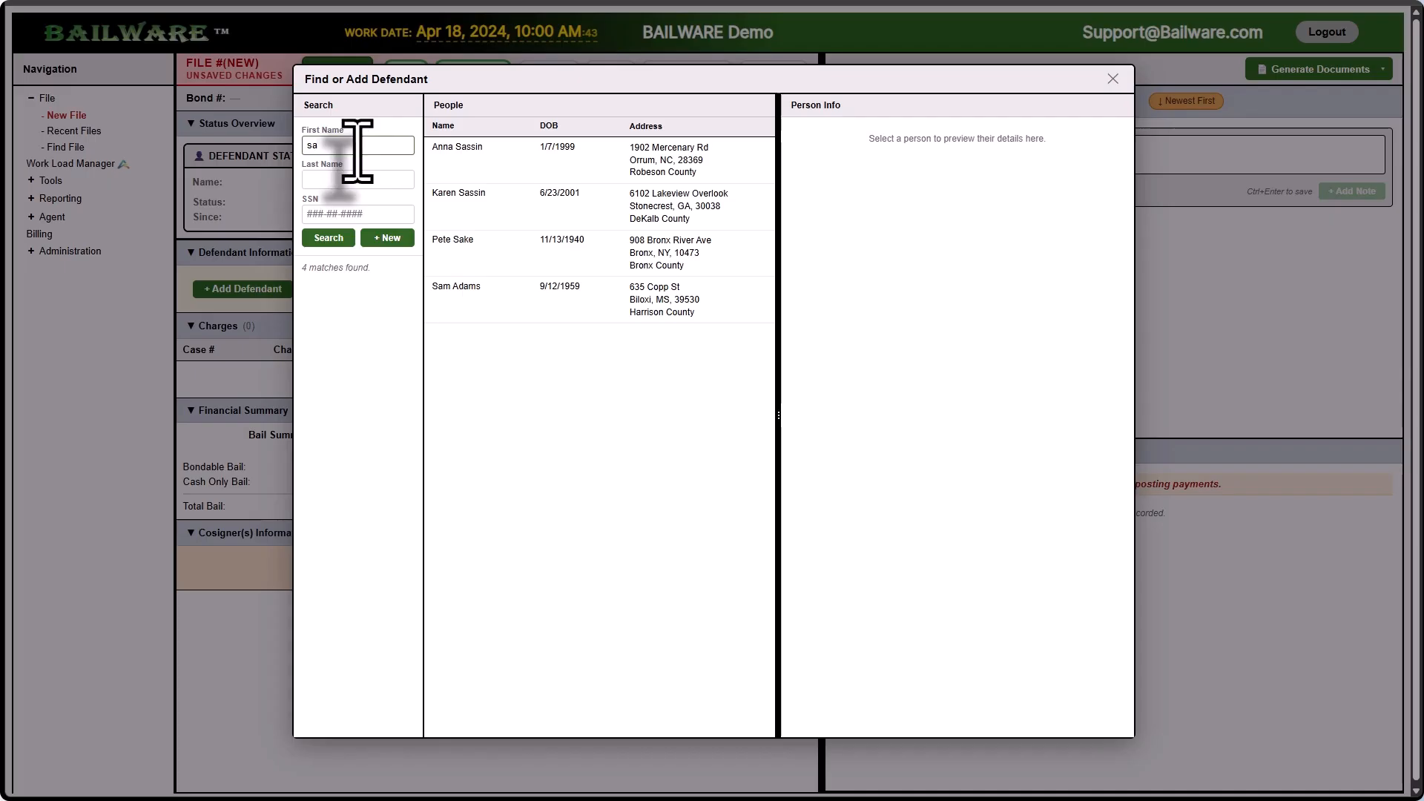
{"action": "type", "text": "sa"}
{"action": "key", "text": "BackSpace"}
{"action": "key", "text": "BackSpace"}
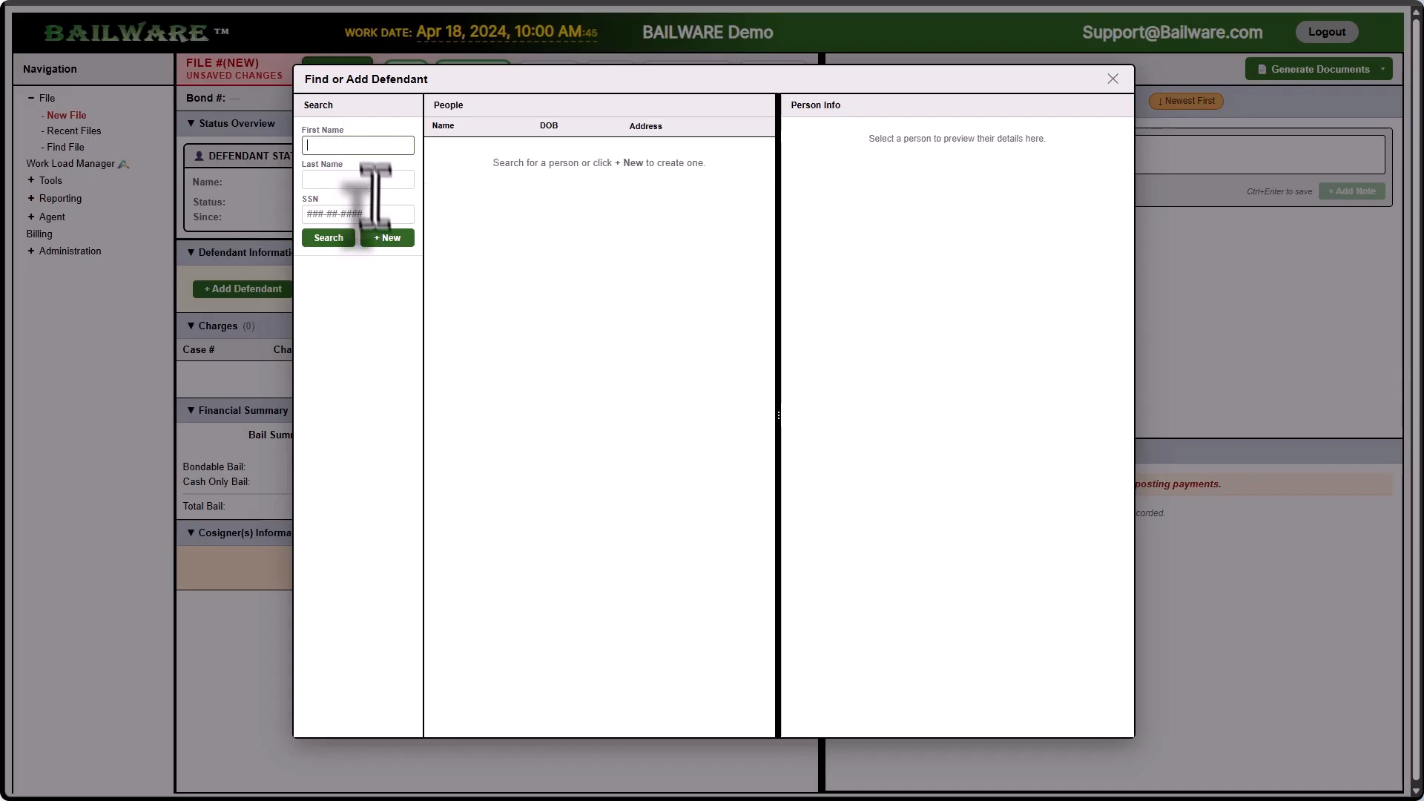
Step: Start a new defendant record and enter the home zip code, choosing San Mateo as the city
{"action": "left_click", "coordinate": [384, 239]}
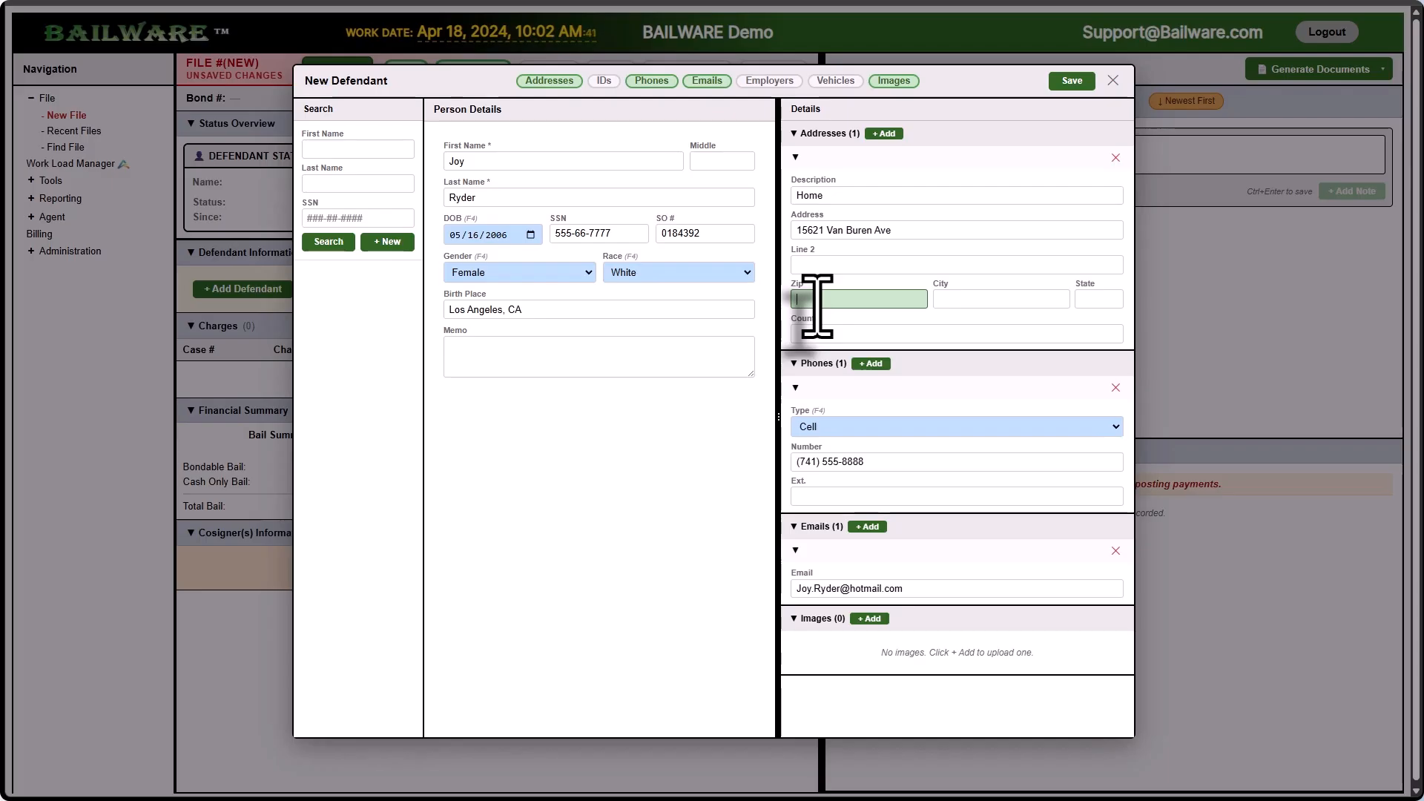
{"action": "type", "text": "94404"}
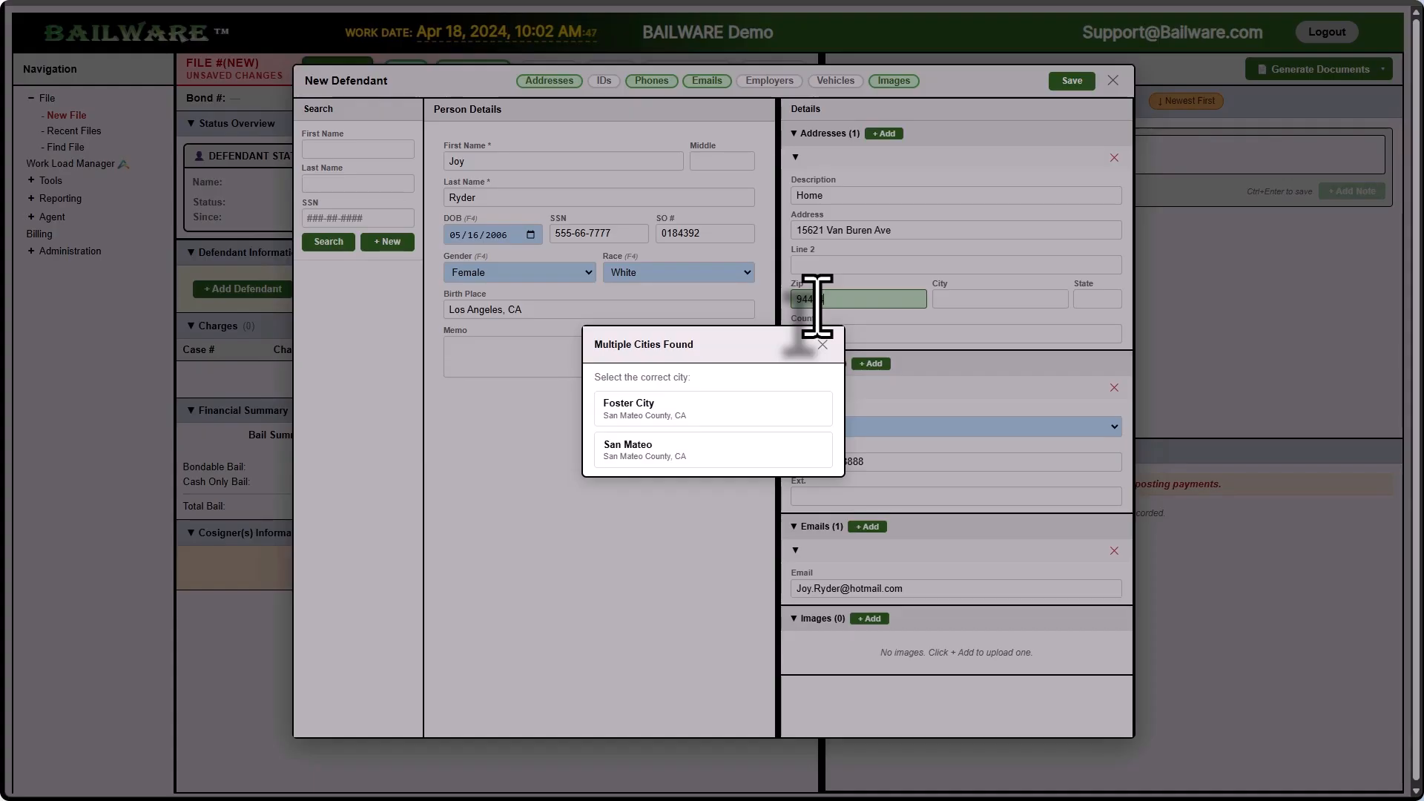
{"action": "left_click", "coordinate": [684, 451]}
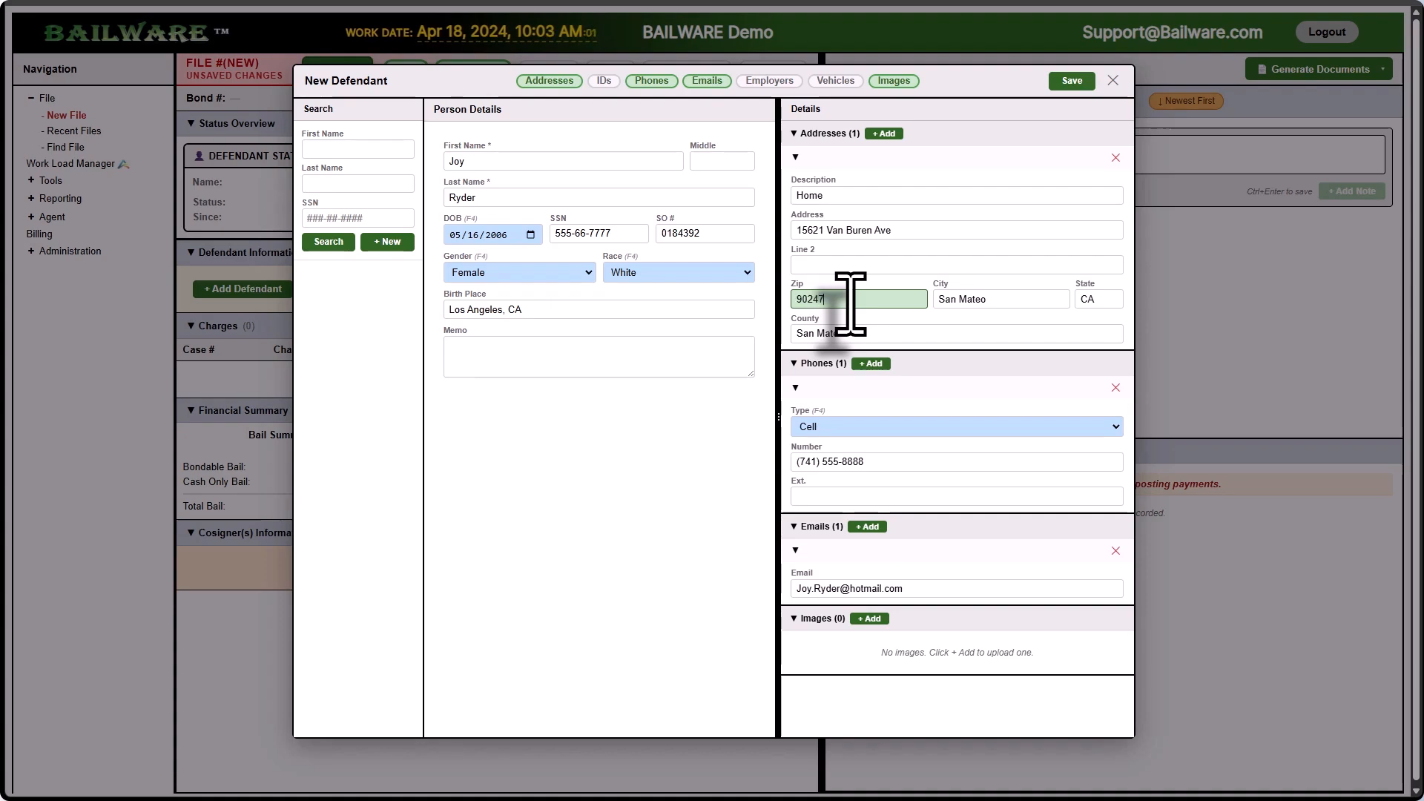
{"action": "key", "text": "Tab"}
{"action": "key", "text": "Tab"}
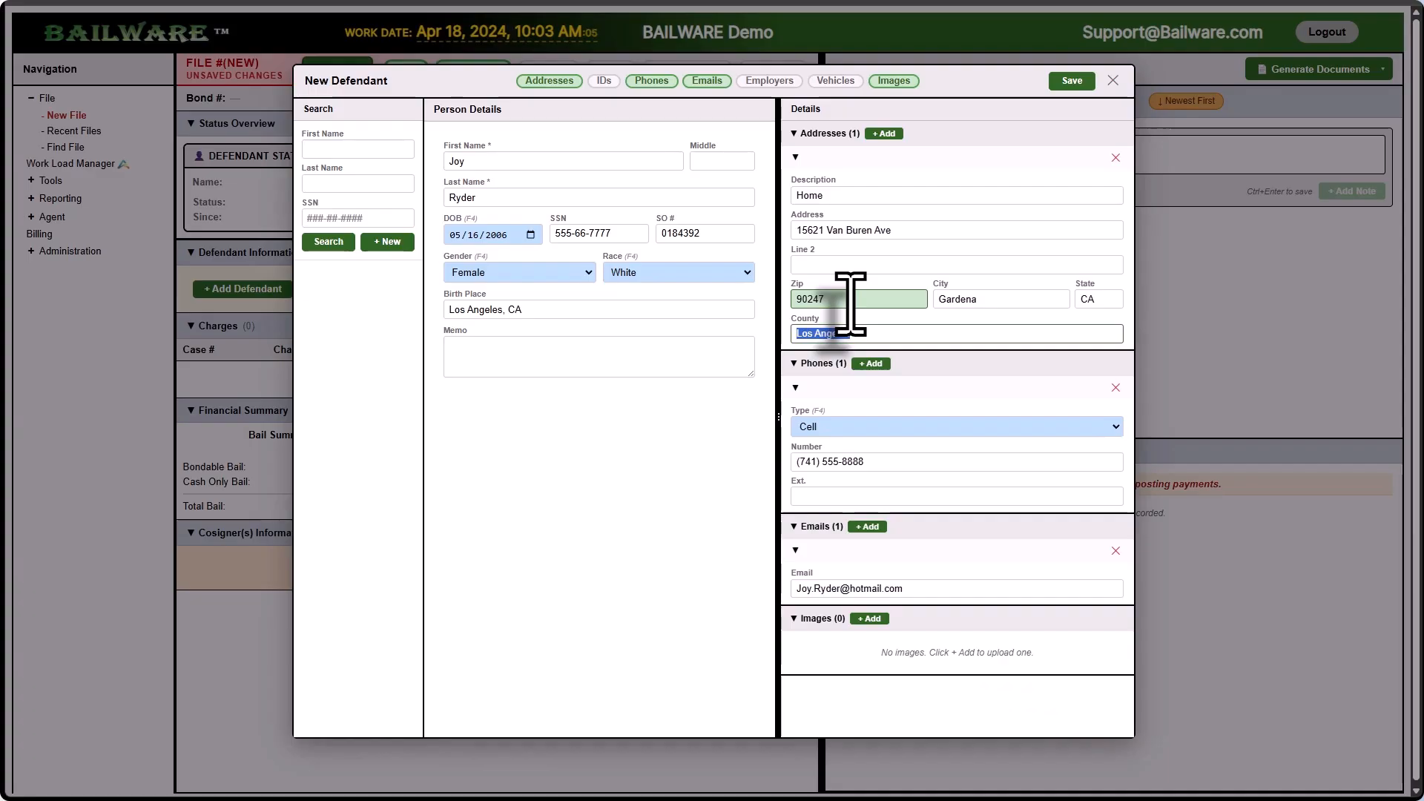
Step: Attach the mugshot with description 'Booking' and save the new defendant to the file
{"action": "left_click", "coordinate": [862, 619]}
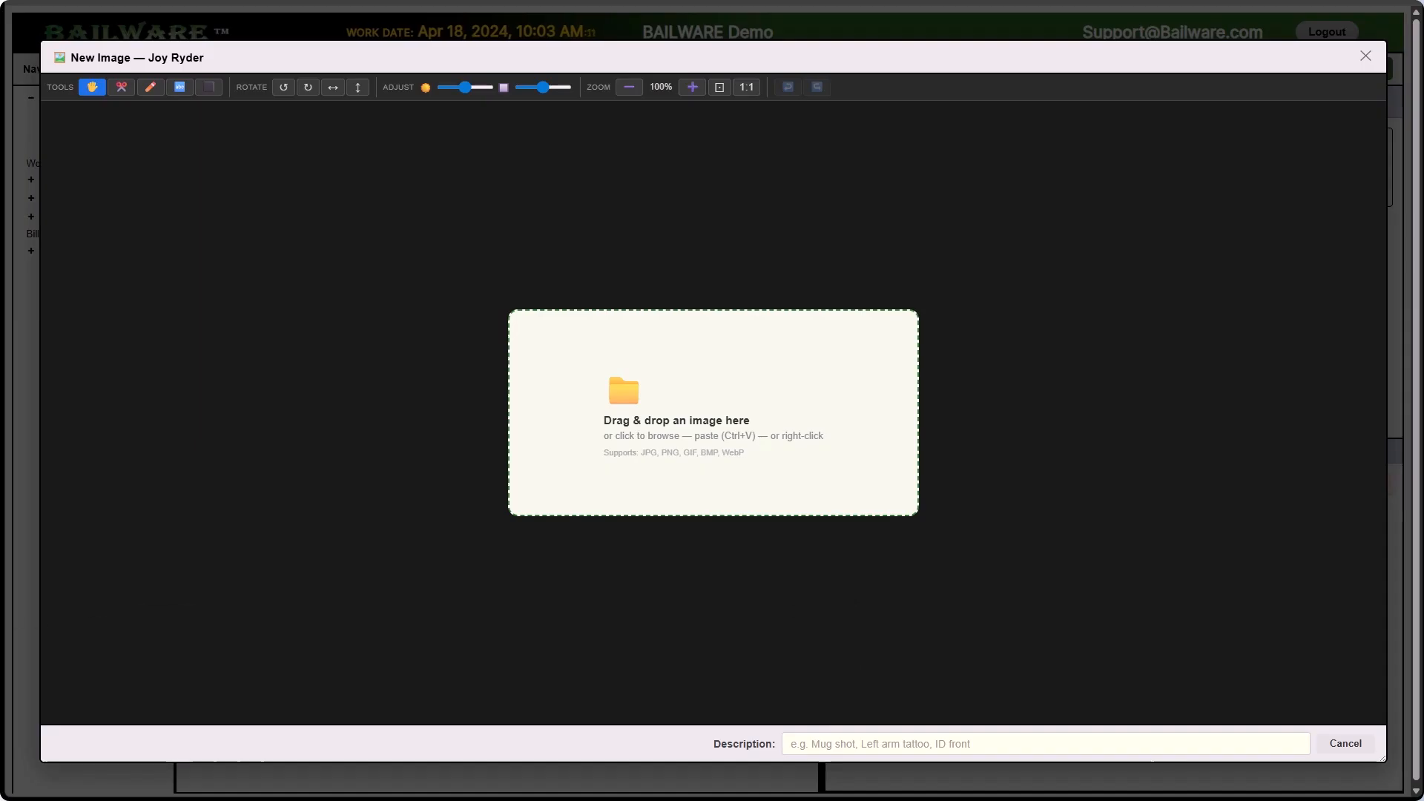
{"action": "left_click_drag", "start_coordinate": [260, 668], "coordinate": [661, 365]}
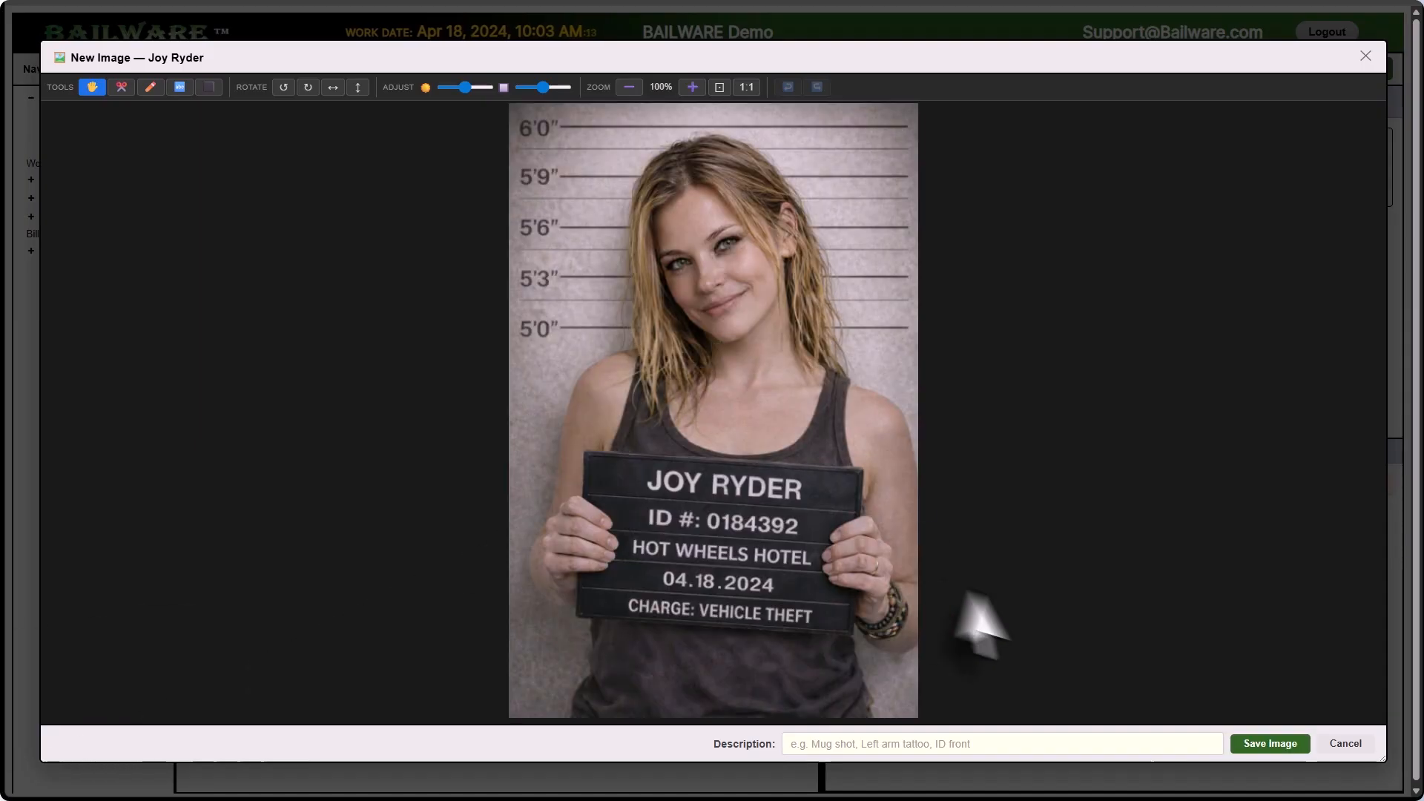
{"action": "left_click", "coordinate": [1261, 746]}
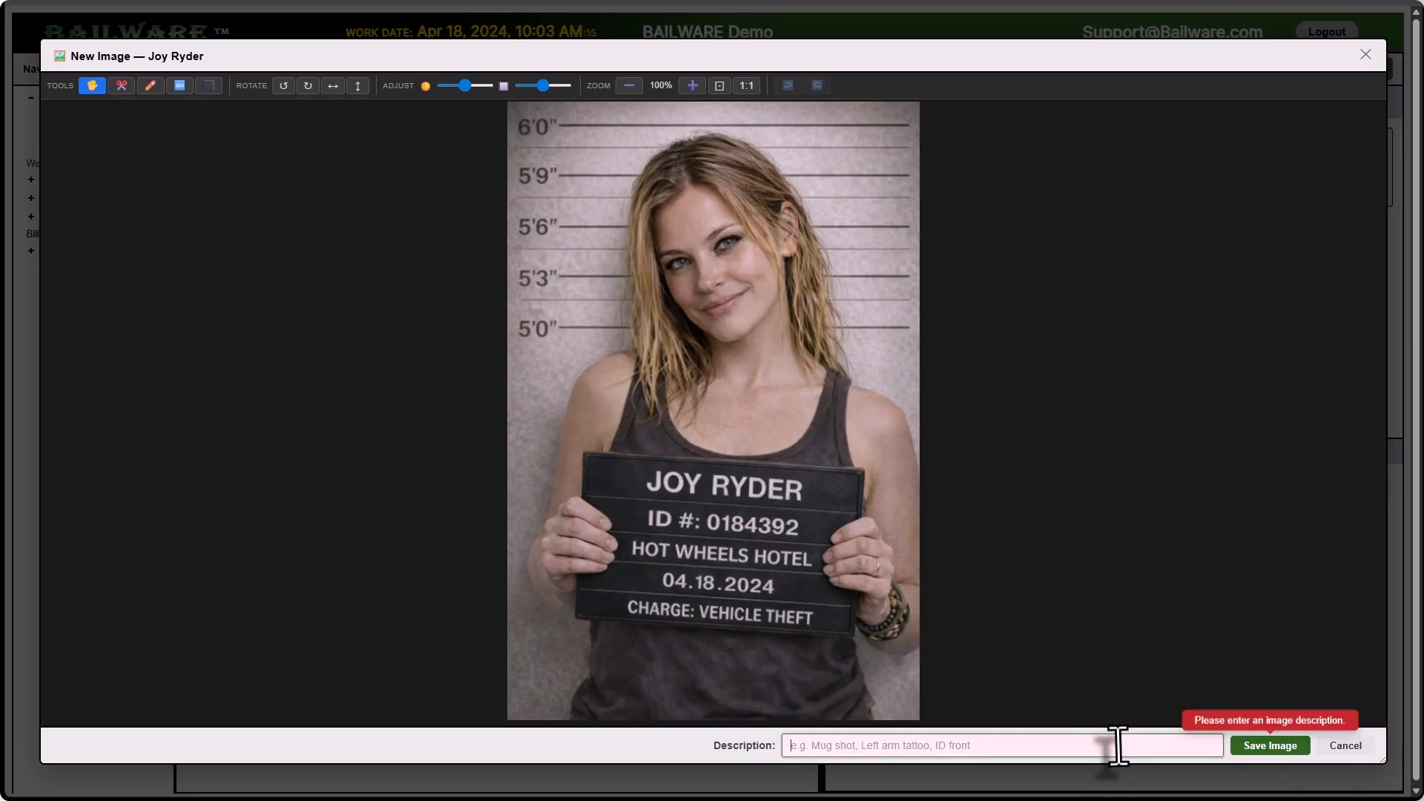
{"action": "type", "text": "Book"}
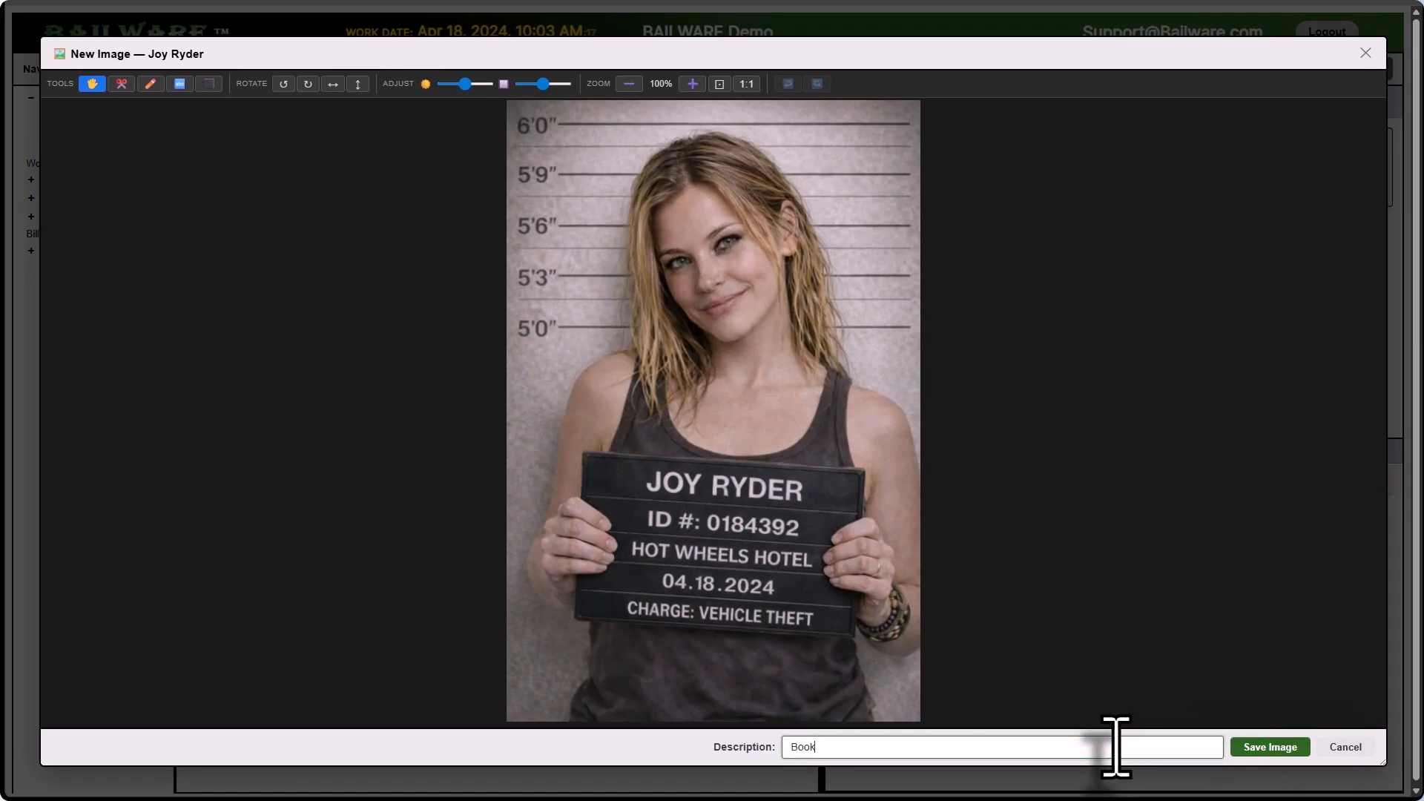
{"action": "type", "text": "ing"}
{"action": "left_click", "coordinate": [1264, 747]}
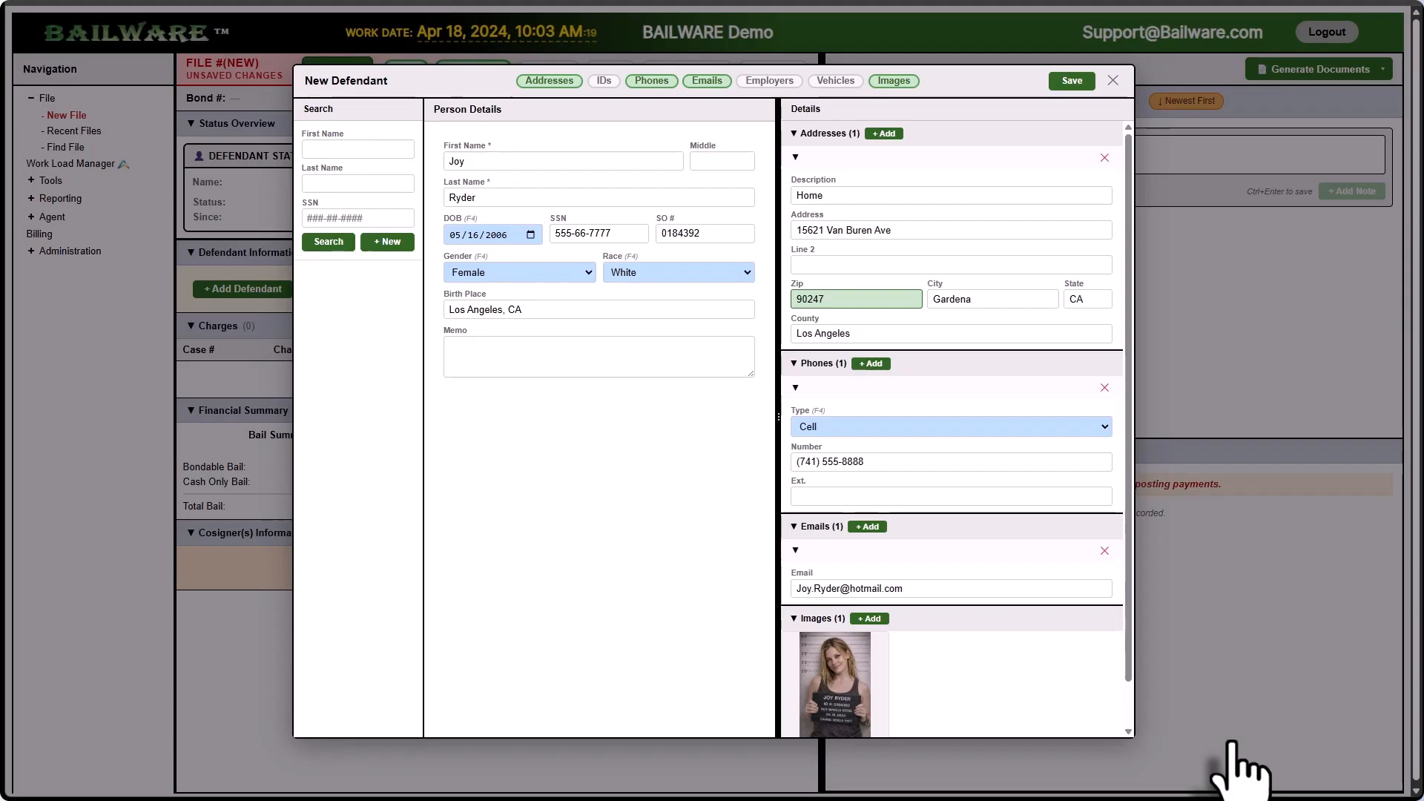
{"action": "left_click", "coordinate": [1066, 85]}
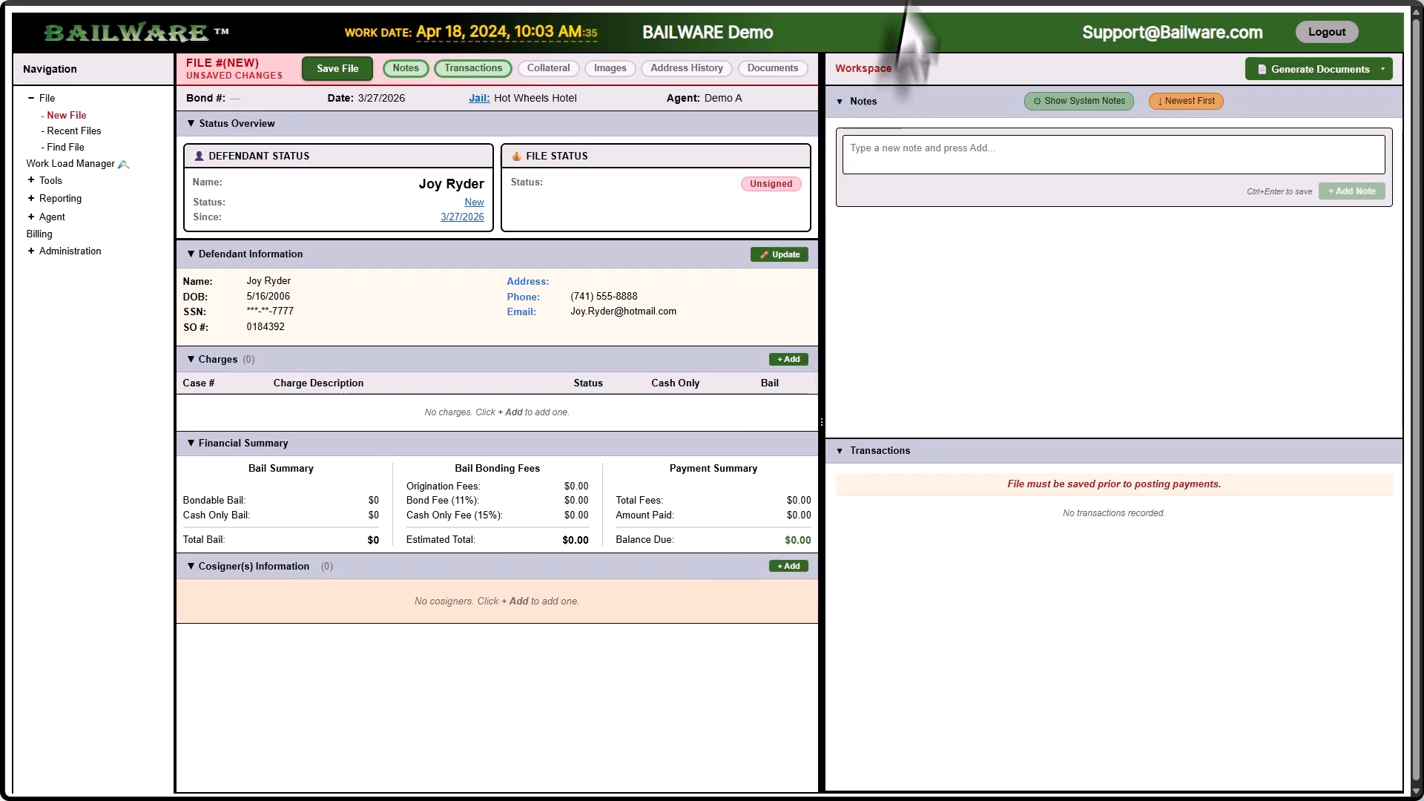
Step: Begin adding a cosigner in the Cosigner(s) Information section
{"action": "left_click", "coordinate": [790, 566]}
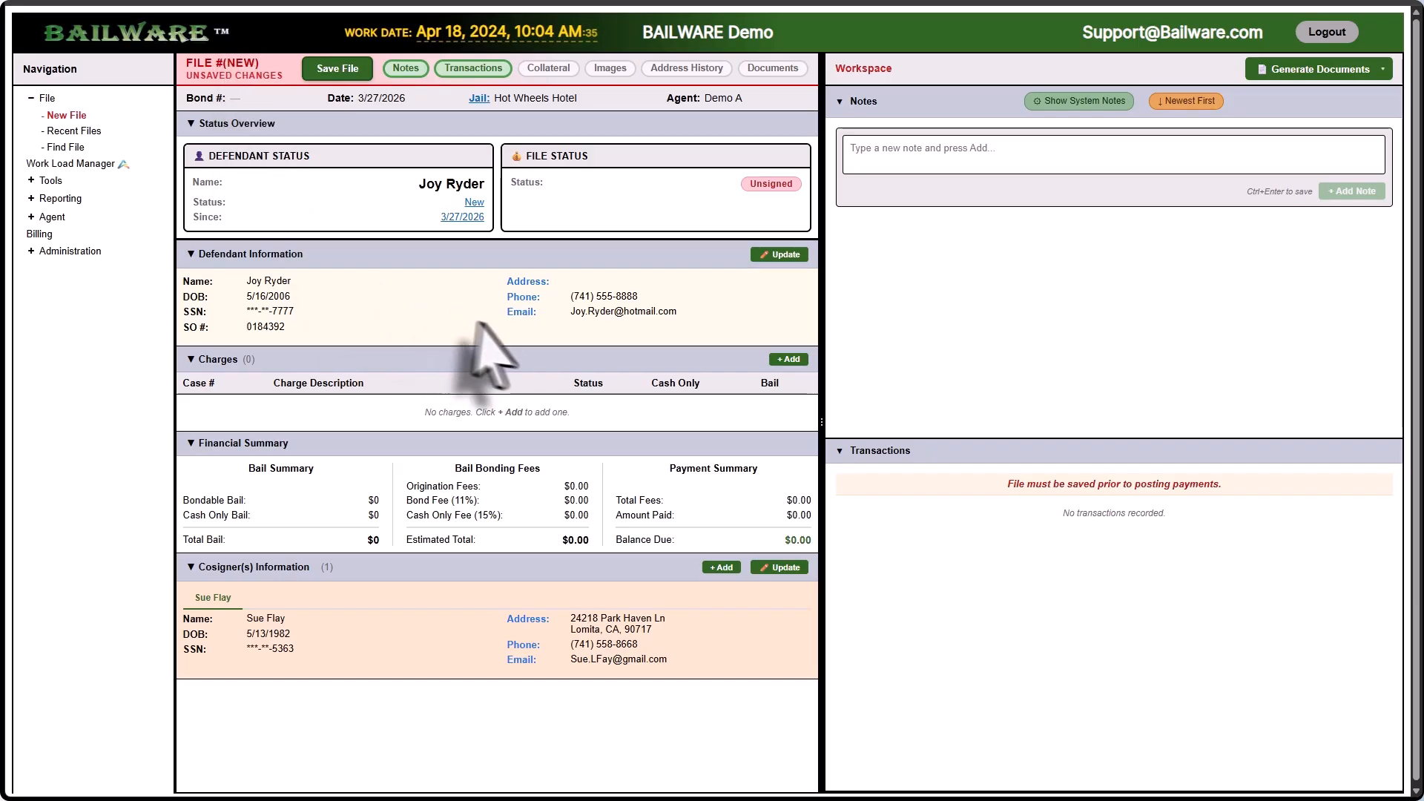
Step: Add a Grand Theft Auto charge with its case number and $15,000 bail
{"action": "left_click", "coordinate": [781, 361]}
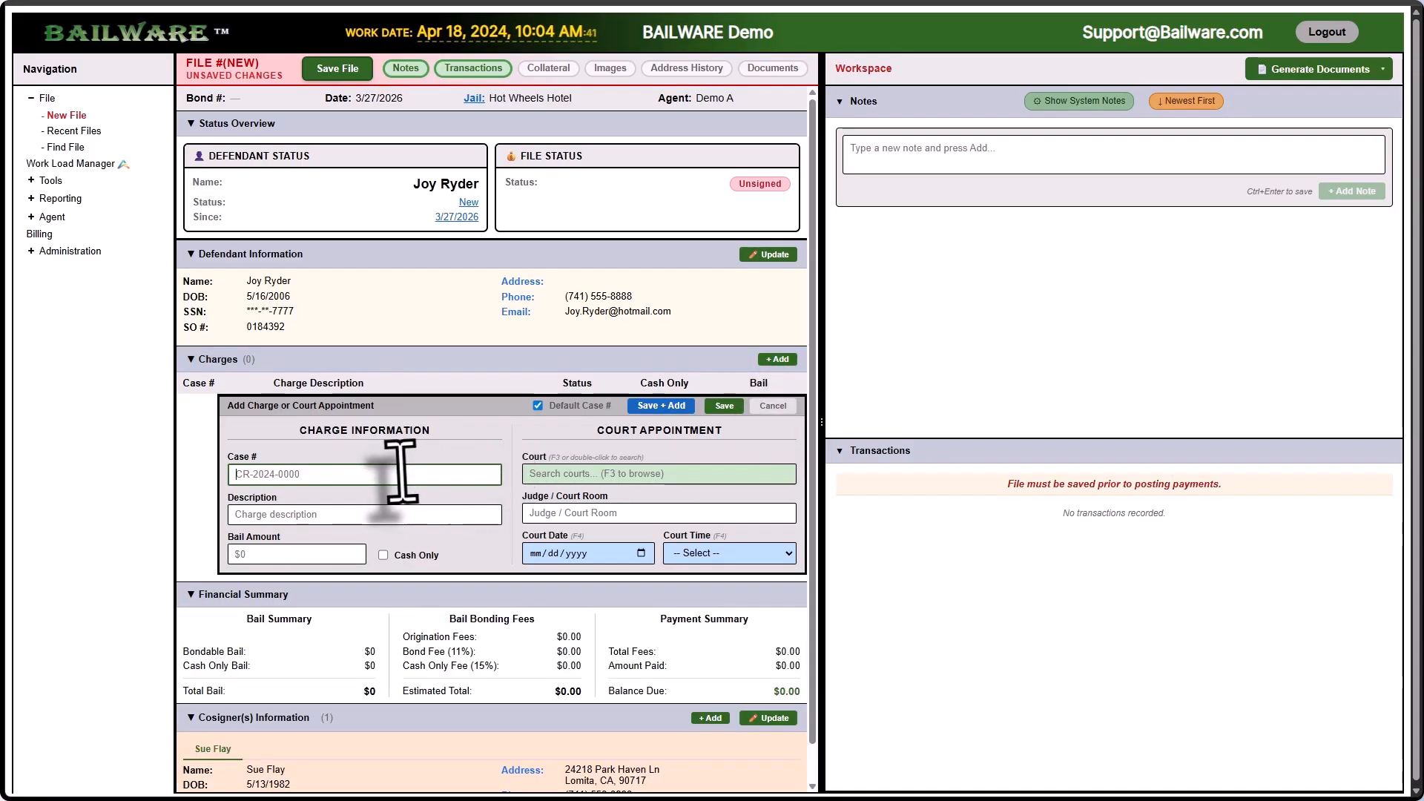
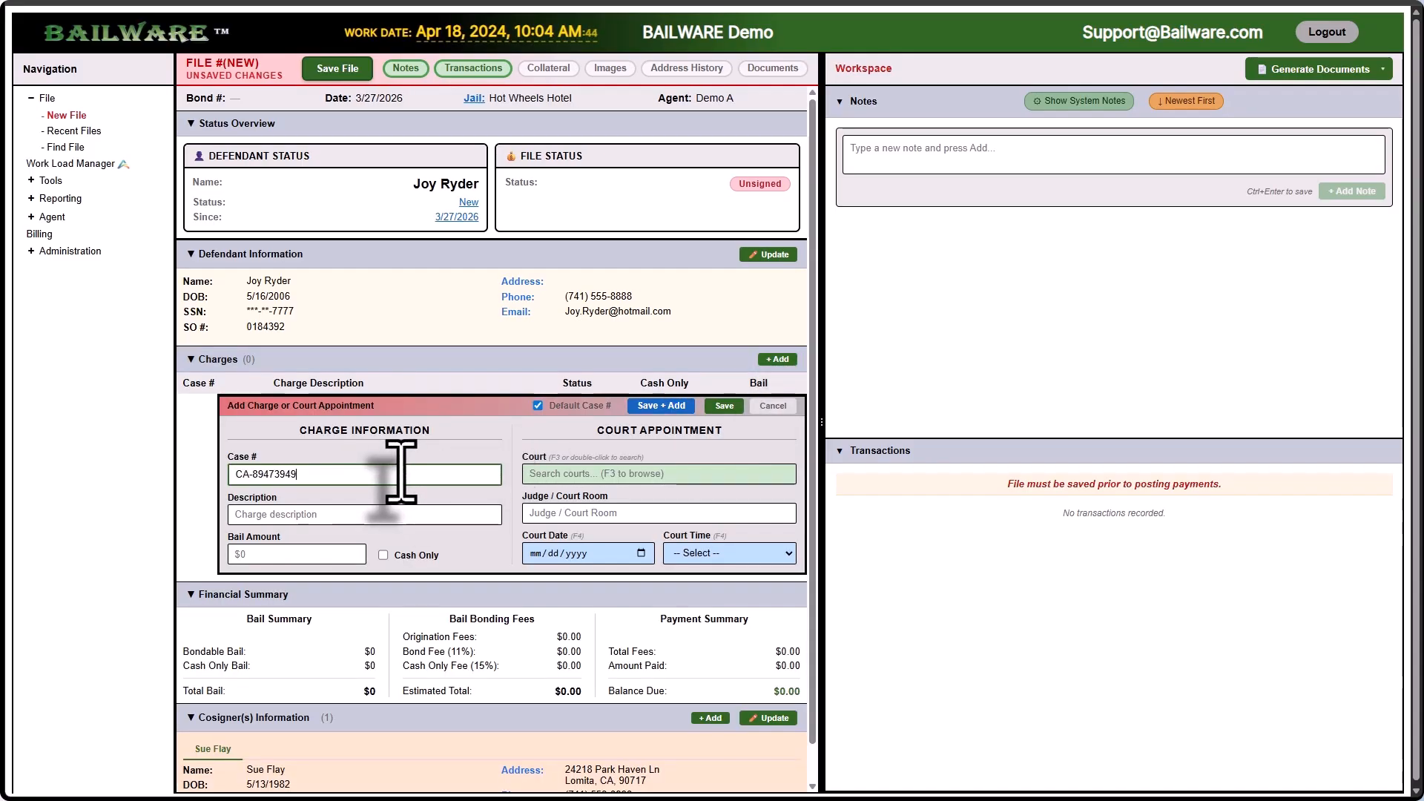
{"action": "key", "text": "Tab"}
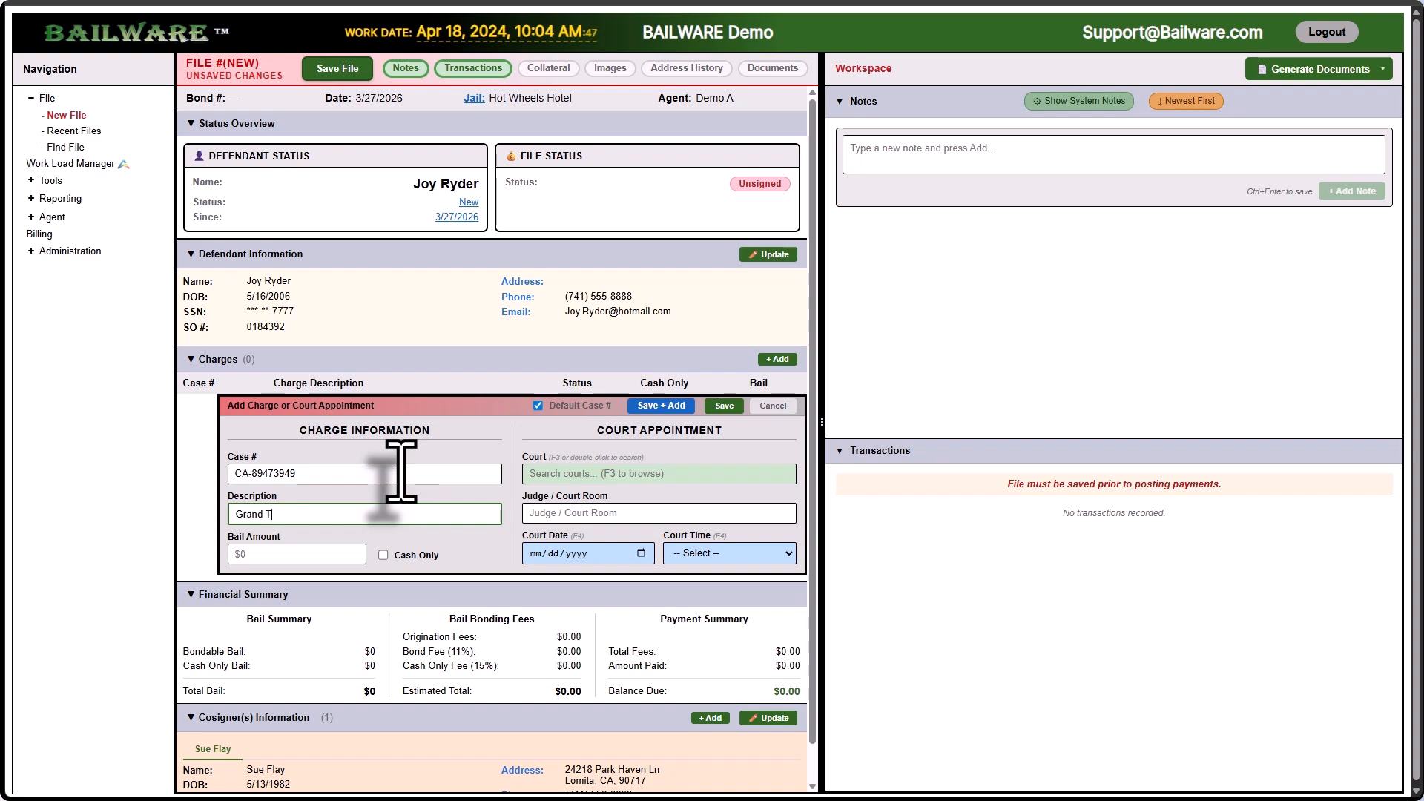
{"action": "type", "text": "Grand Theft Auto"}
{"action": "key", "text": "Tab"}
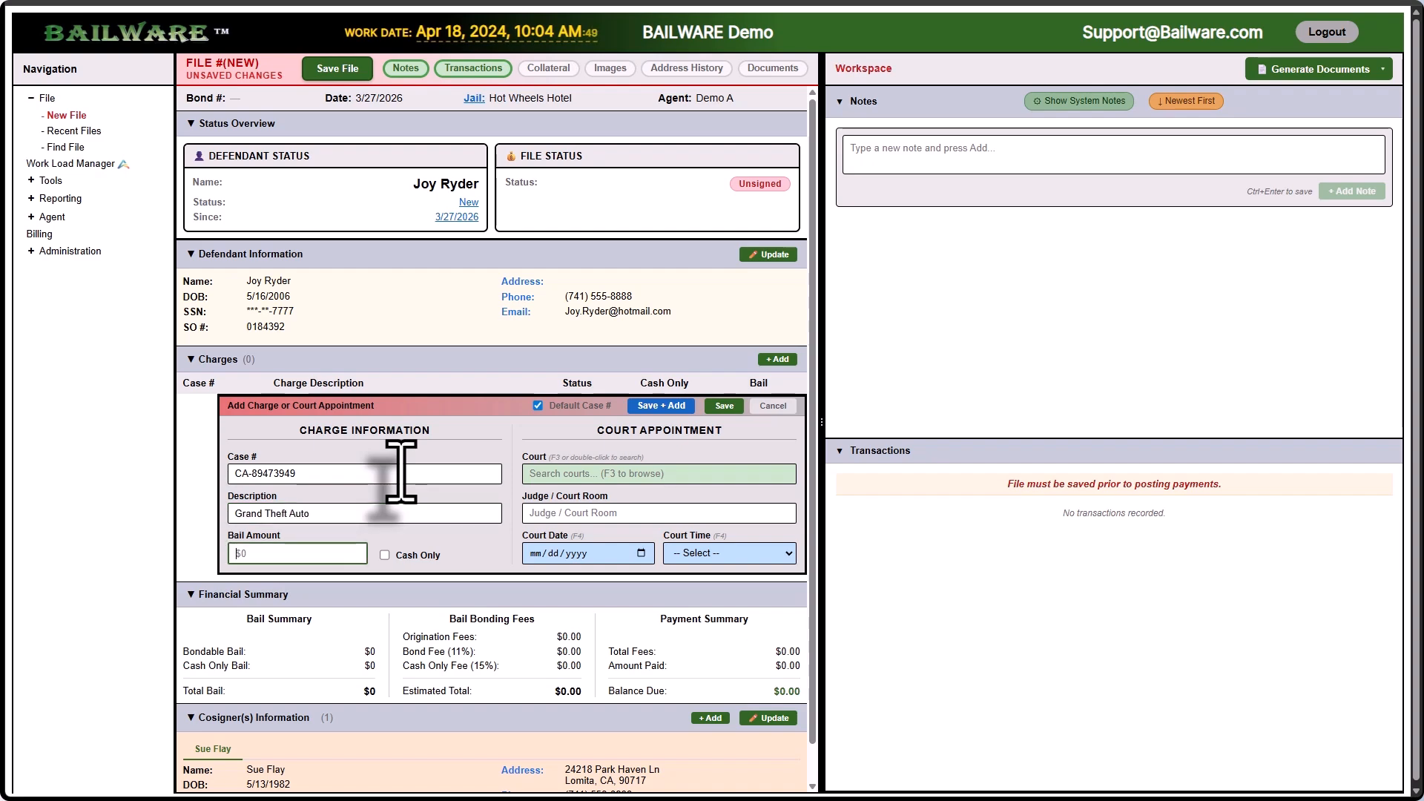
{"action": "type", "text": "15,000"}
{"action": "key", "text": "Tab"}
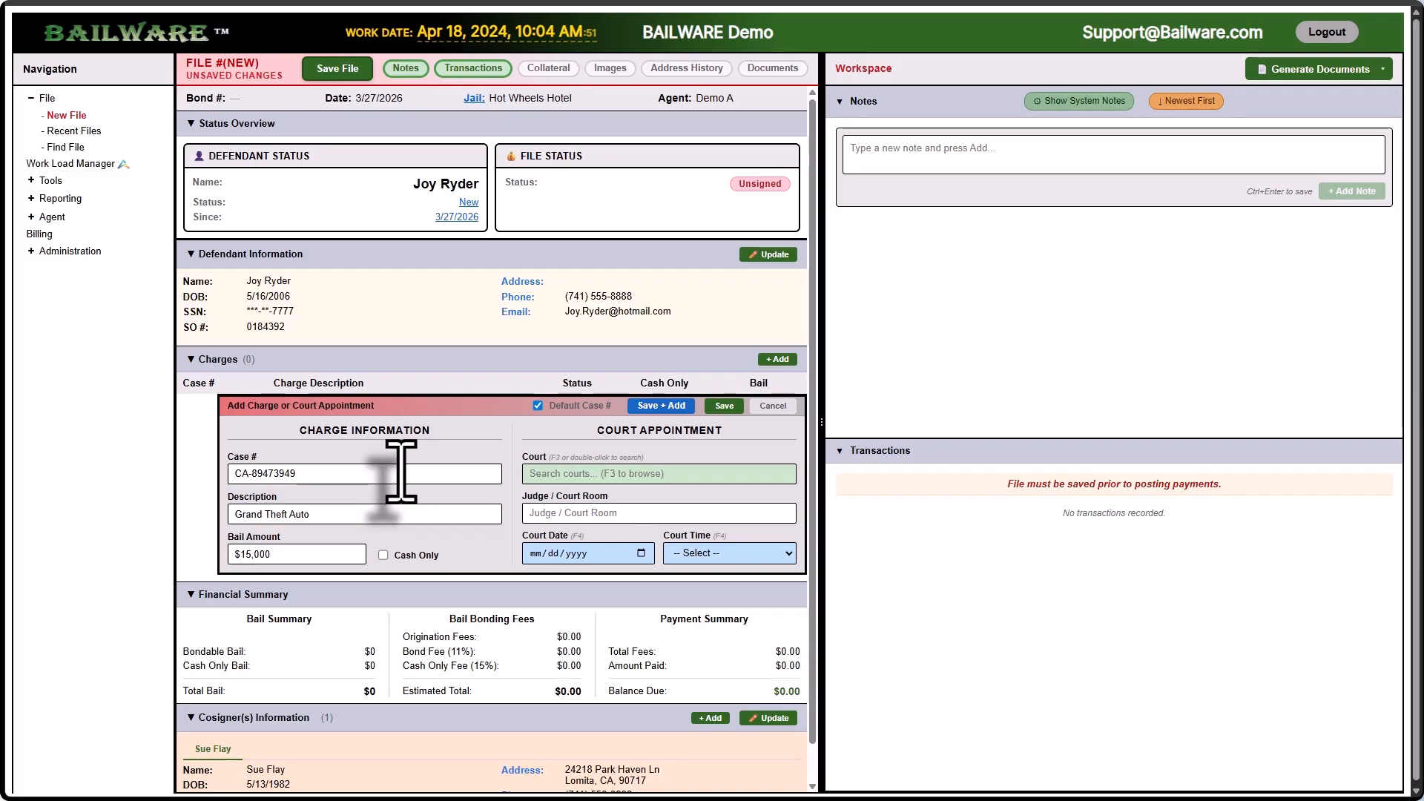
{"action": "left_click", "coordinate": [723, 406]}
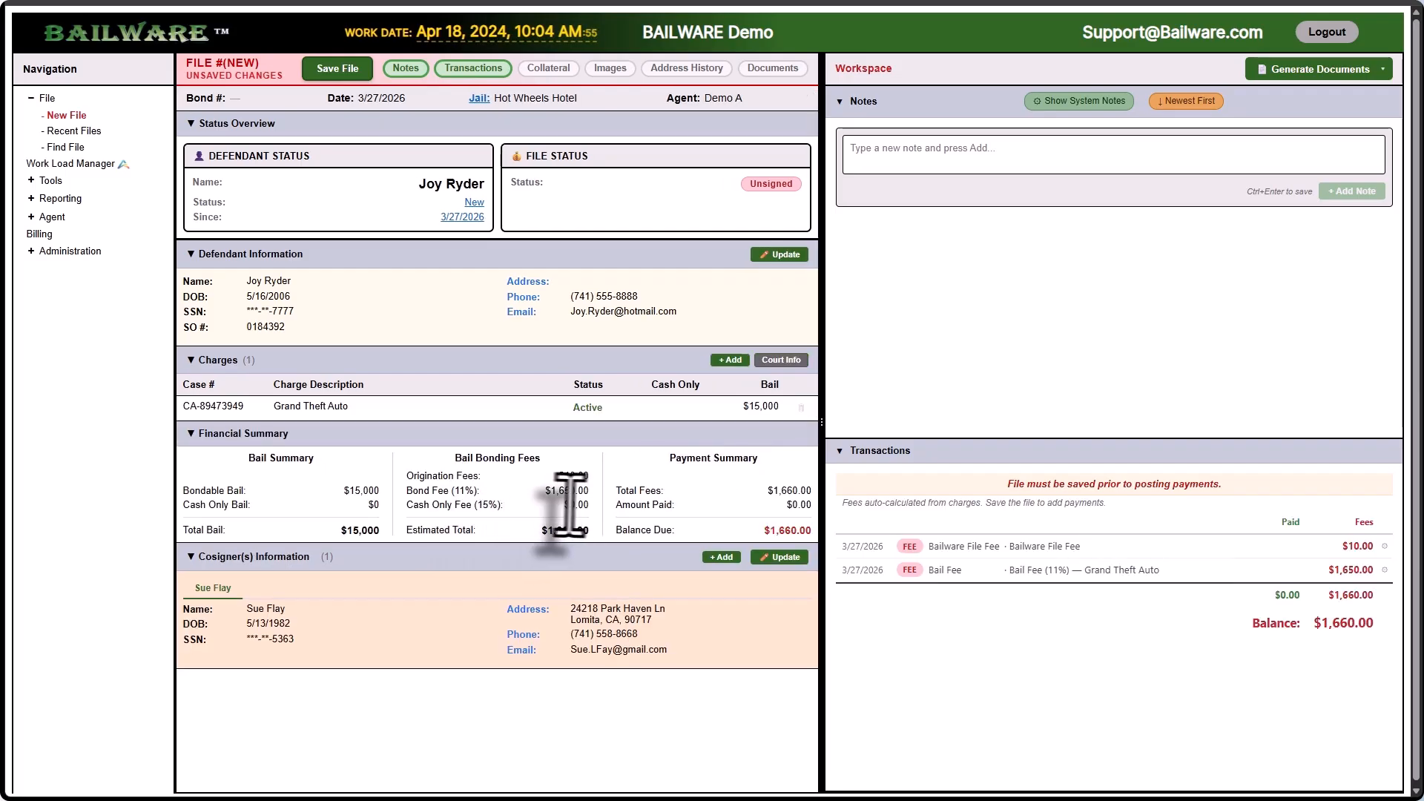
Step: Save the file as File #125, then cancel a stray extra charge entry
{"action": "left_click", "coordinate": [341, 70]}
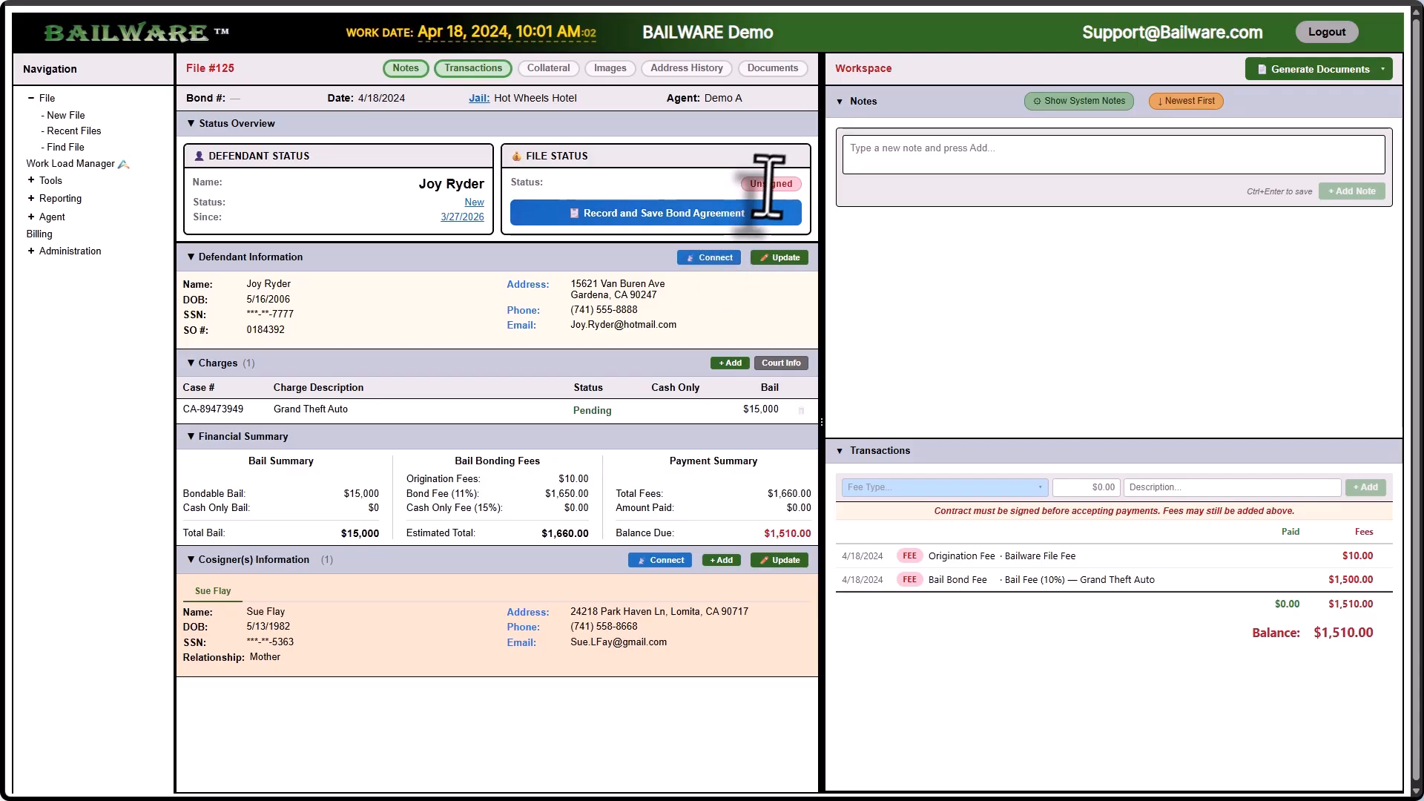
{"action": "left_click", "coordinate": [730, 364]}
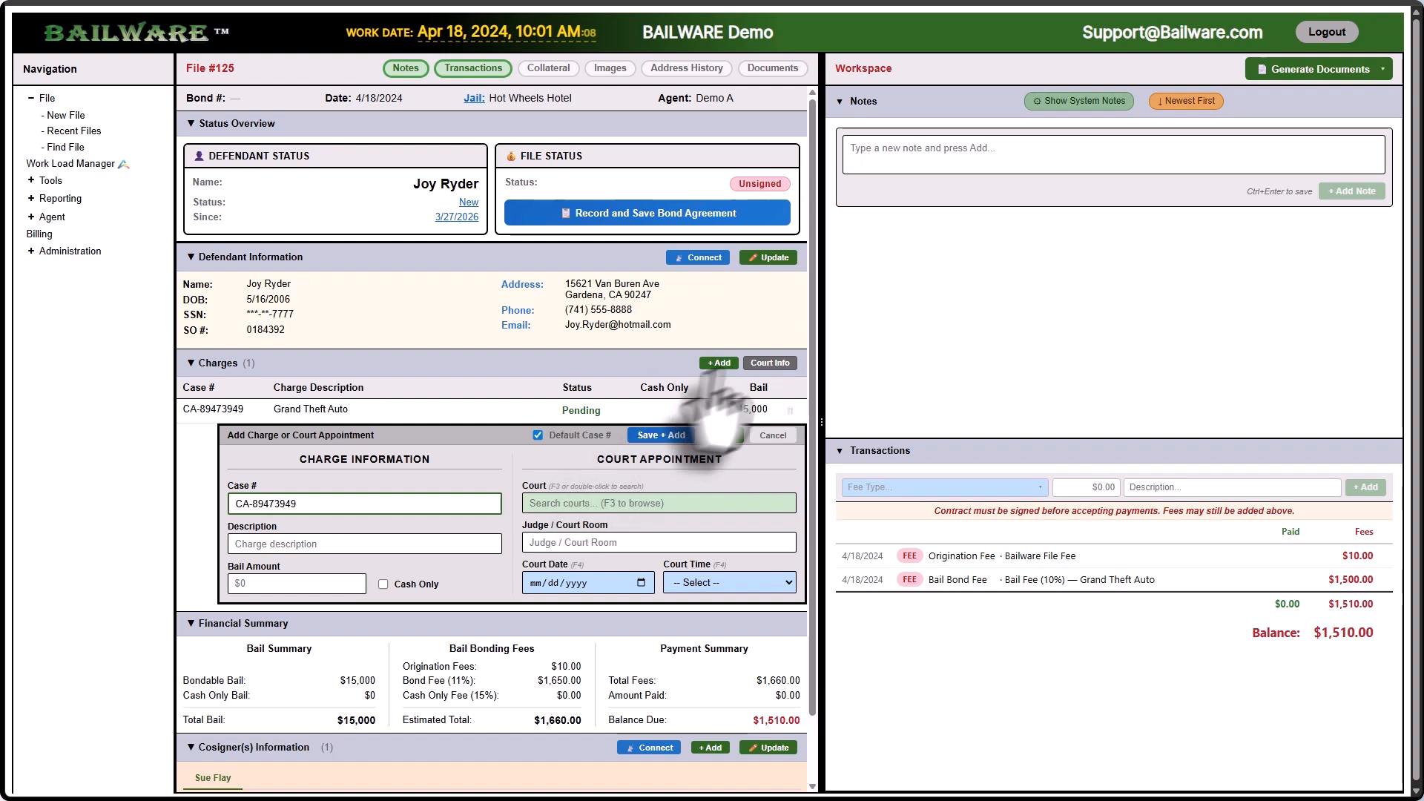
{"action": "left_click", "coordinate": [625, 369]}
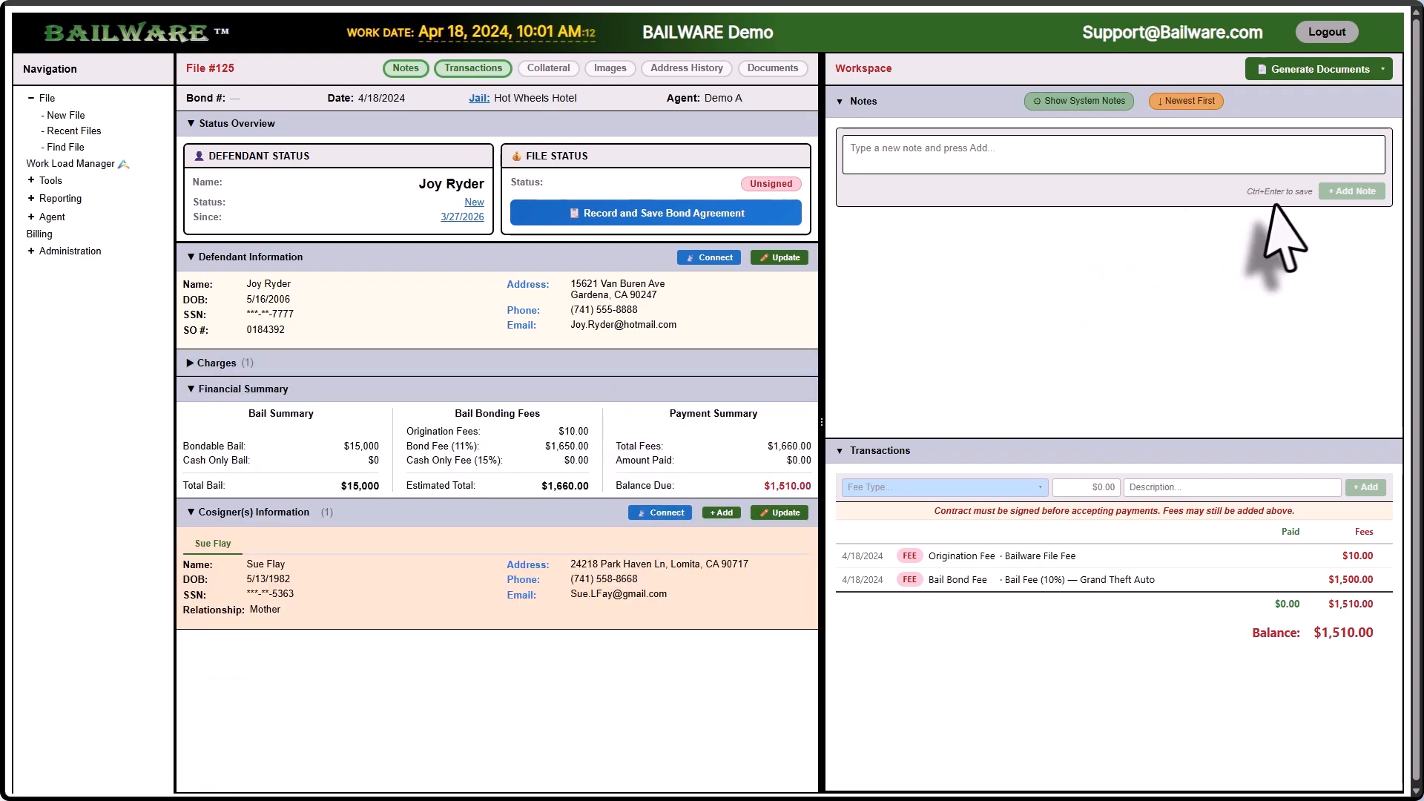
{"action": "left_click", "coordinate": [410, 363]}
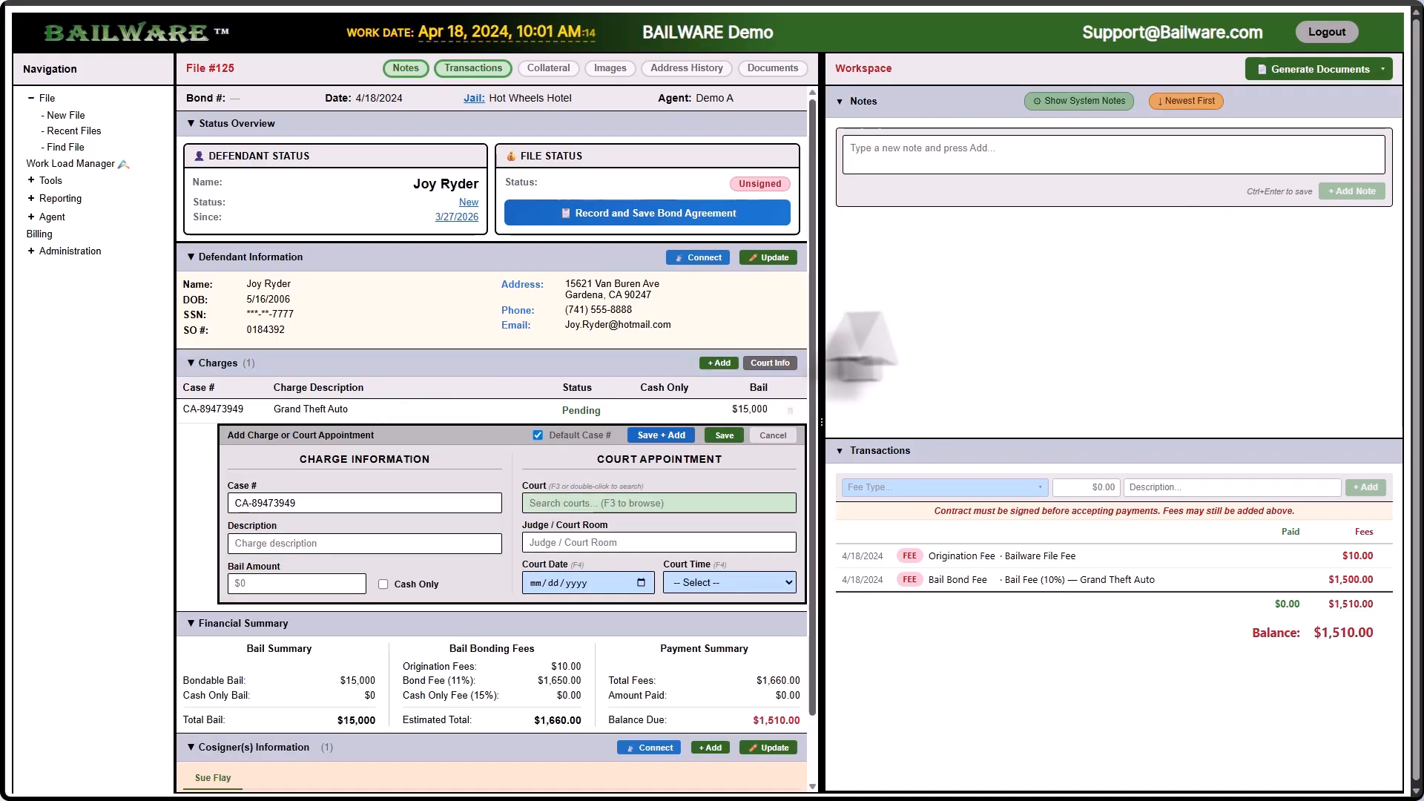
{"action": "left_click", "coordinate": [772, 435]}
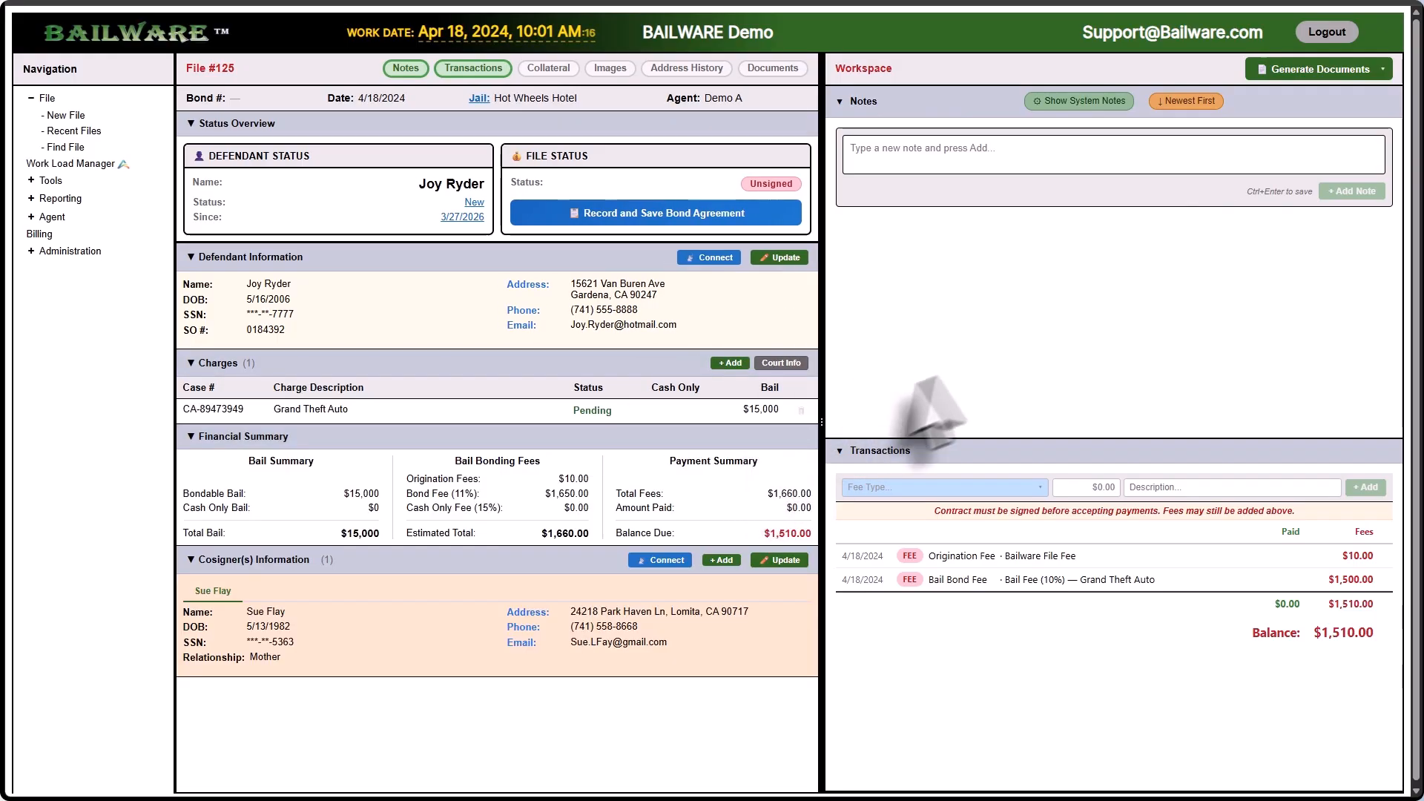
Step: Choose Bail Bond Agreement under Generate Documents and start entering its bond number
{"action": "left_click", "coordinate": [1363, 71]}
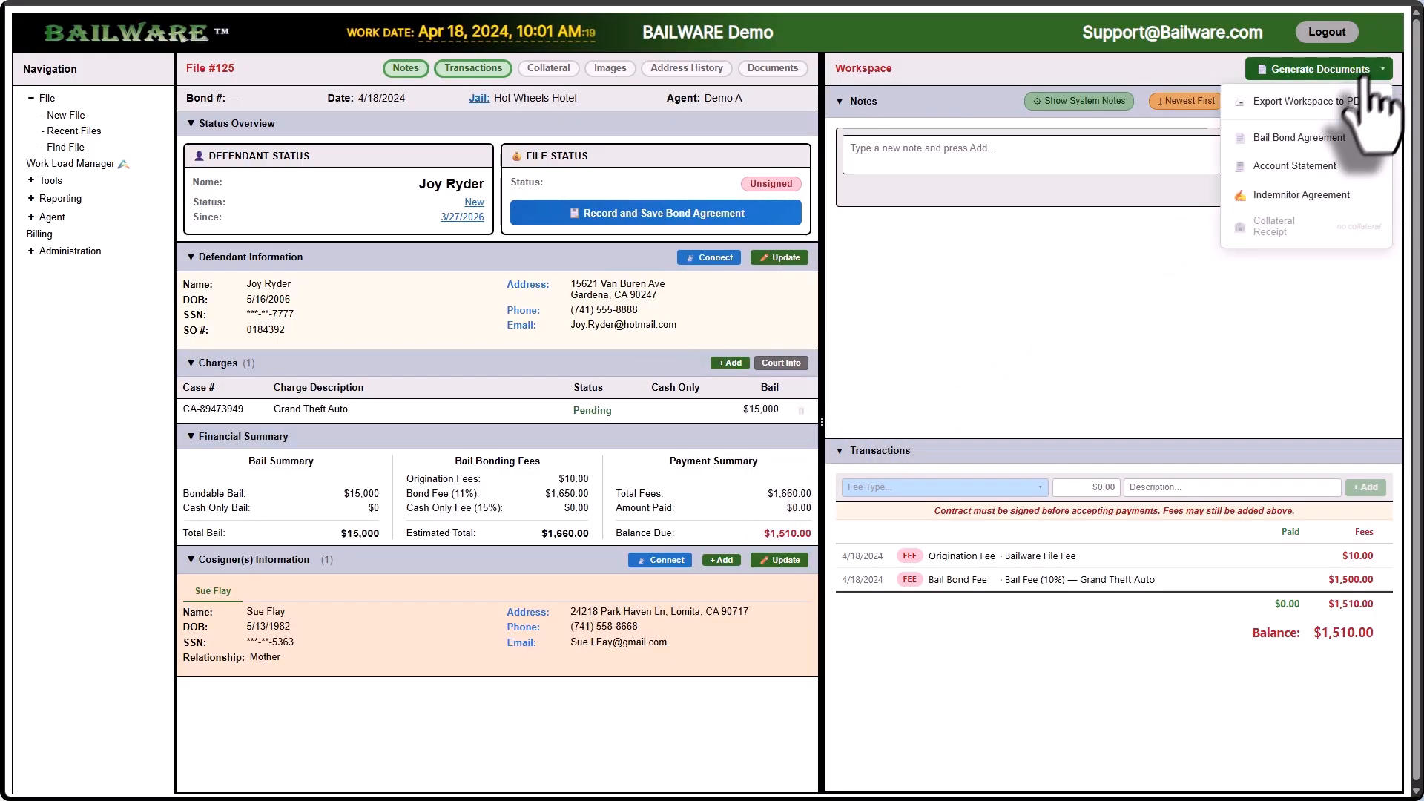
{"action": "left_click", "coordinate": [1335, 140]}
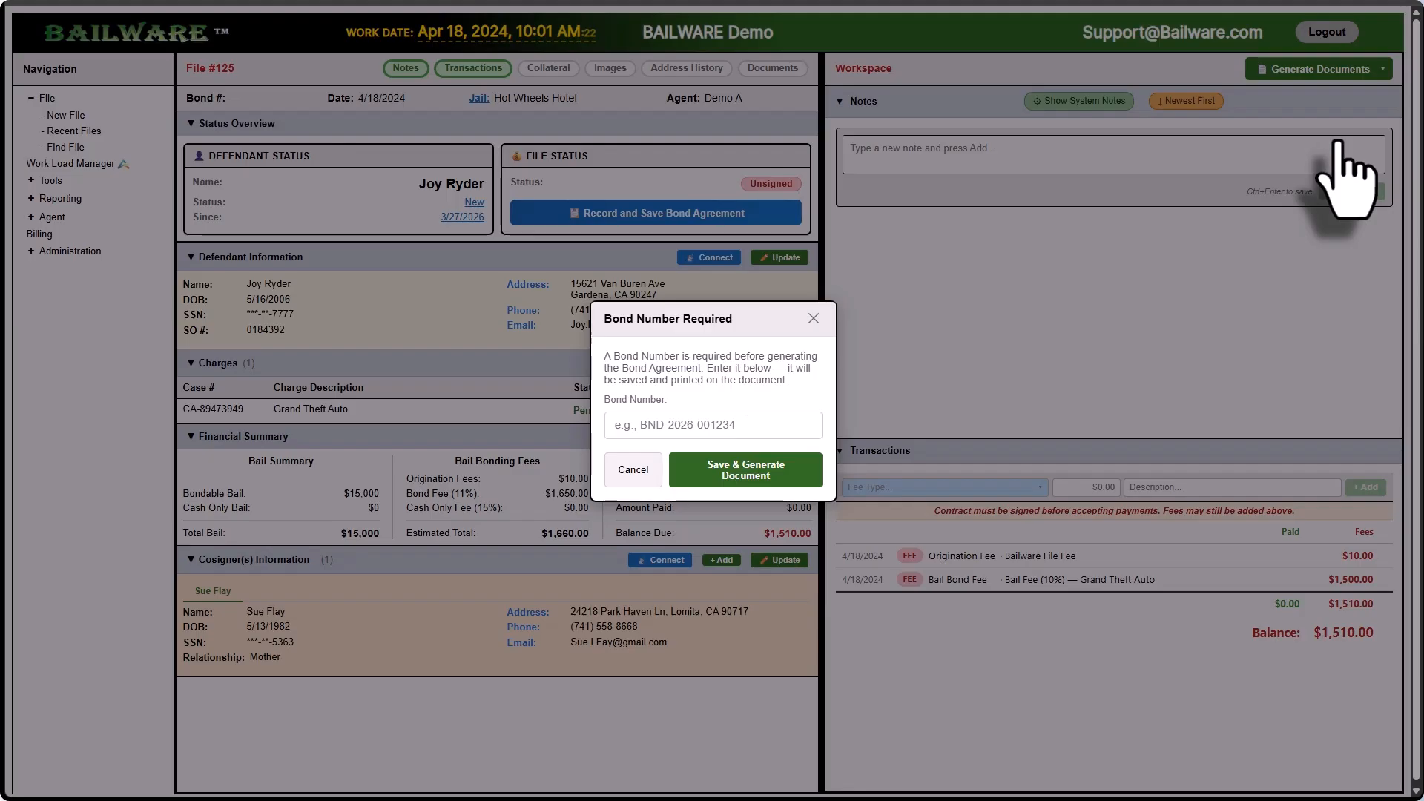
{"action": "left_click", "coordinate": [738, 429]}
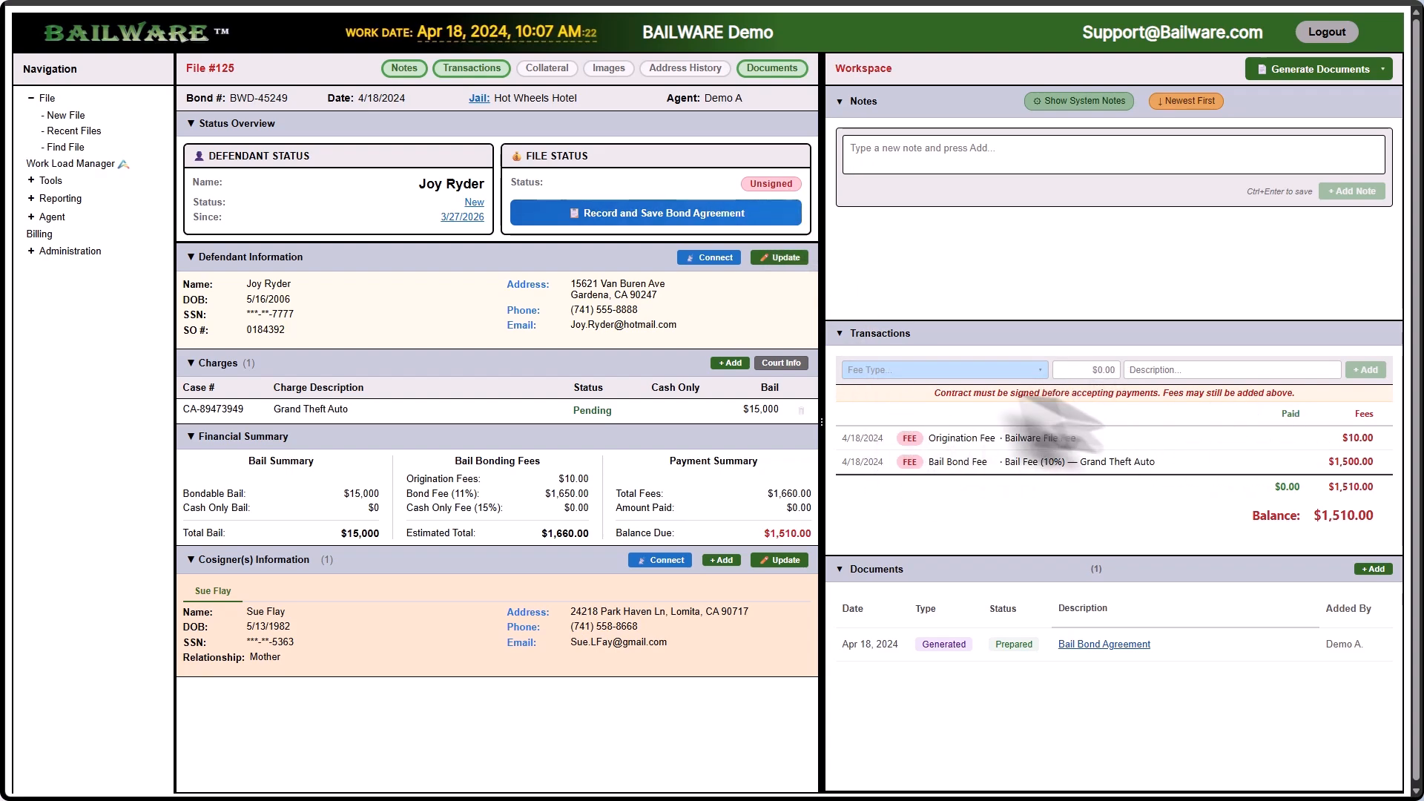
Step: Upload the signed bond agreement PDF and record it as signed, moving the file to Open
{"action": "left_click", "coordinate": [612, 213]}
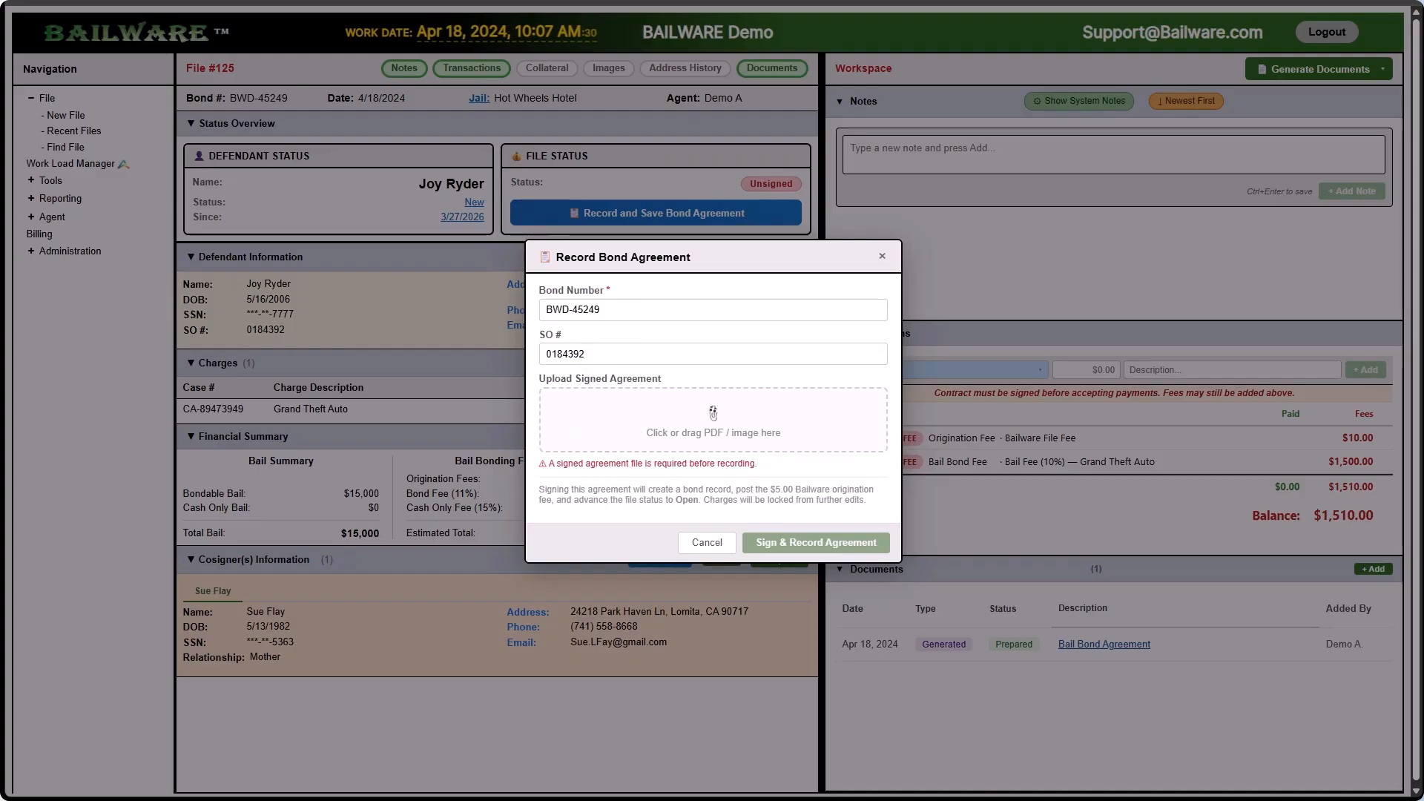
{"action": "left_click_drag", "start_coordinate": [74, 475], "coordinate": [618, 434]}
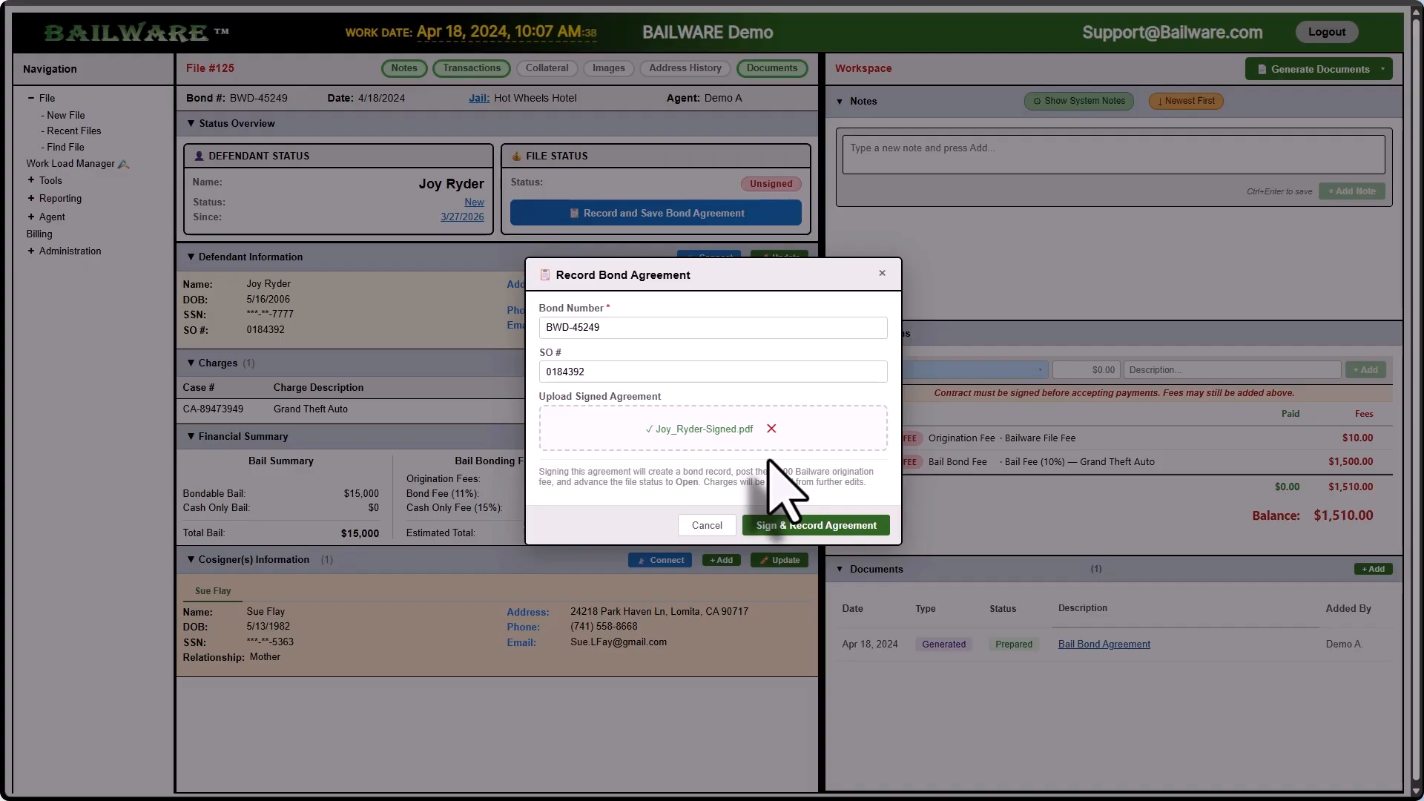
{"action": "left_click", "coordinate": [790, 526]}
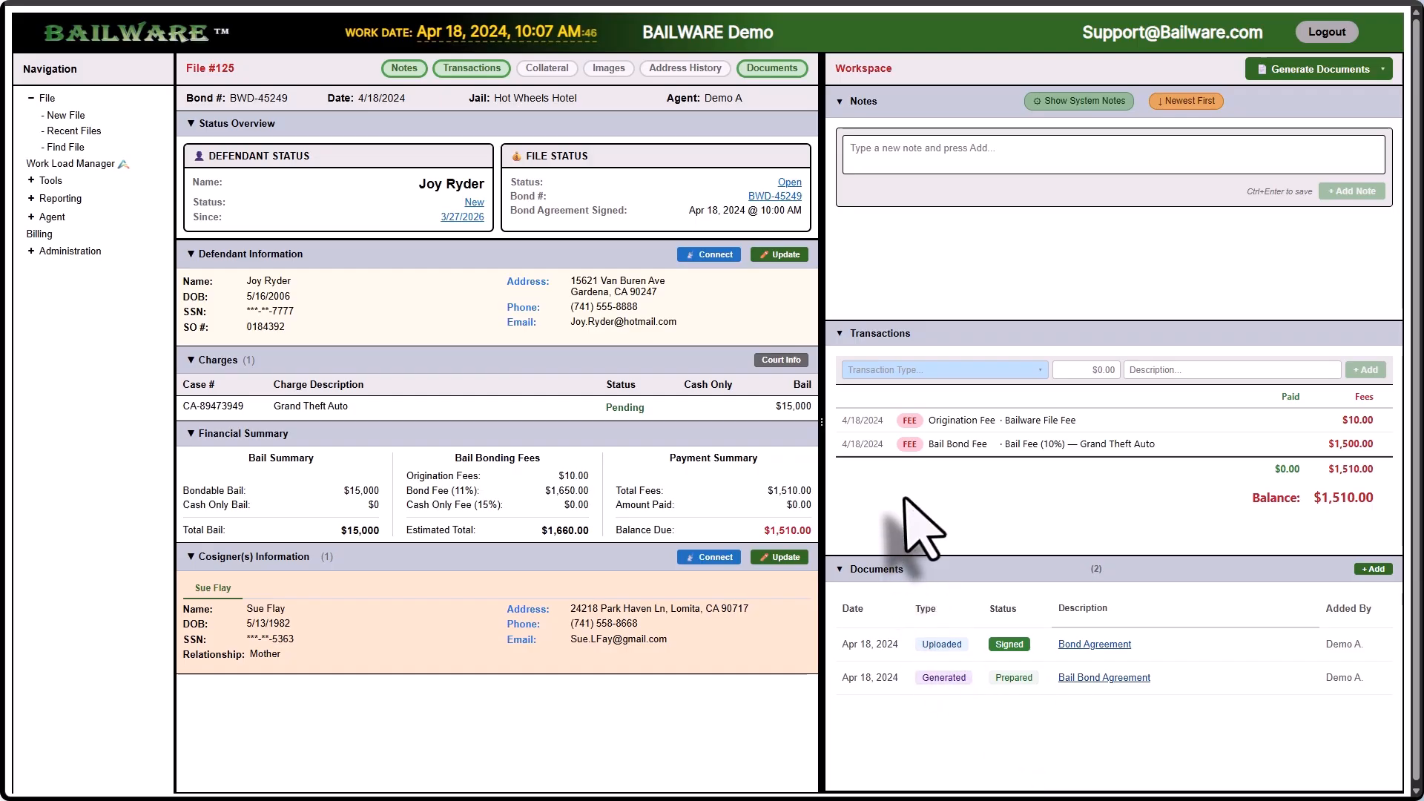
{"action": "left_click", "coordinate": [772, 199]}
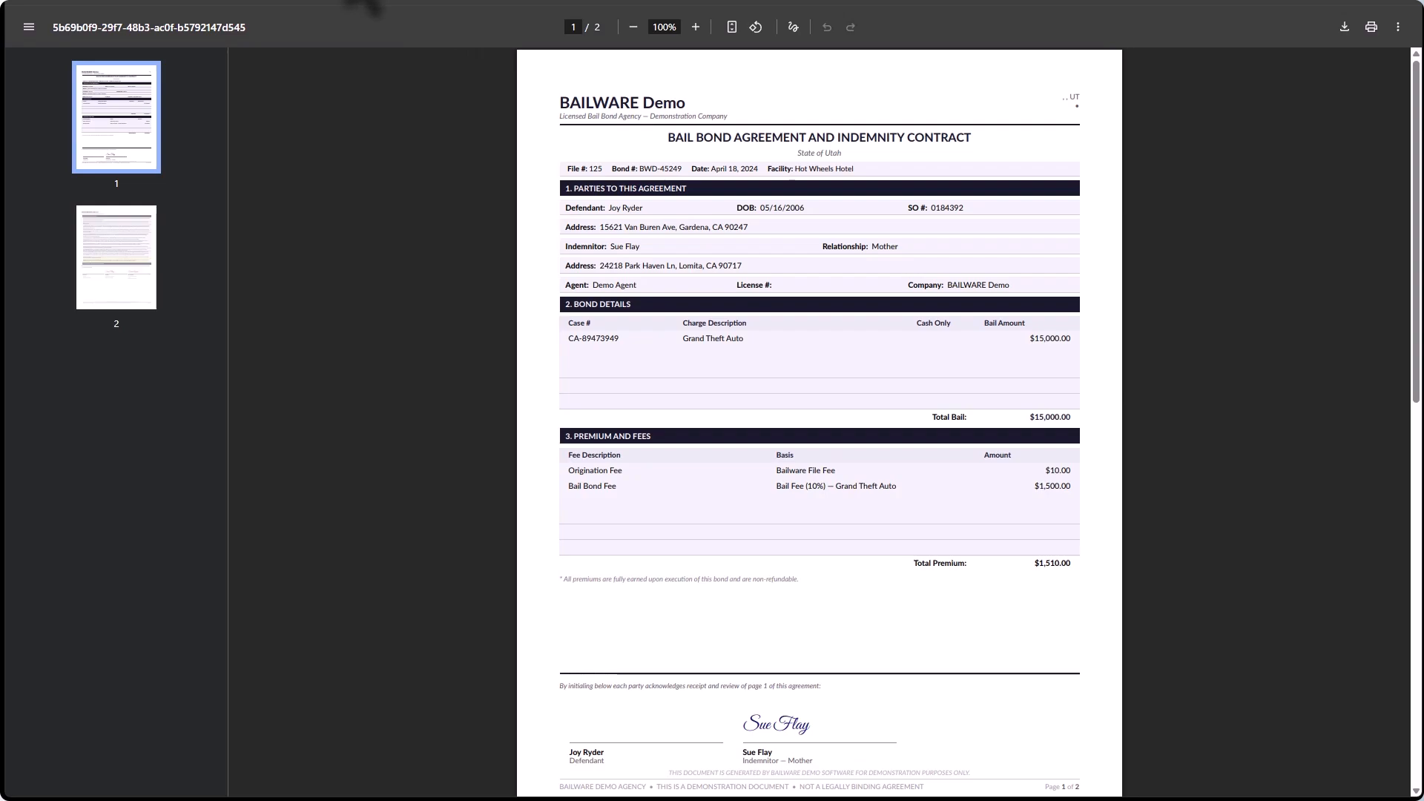
{"action": "left_click", "coordinate": [367, 6]}
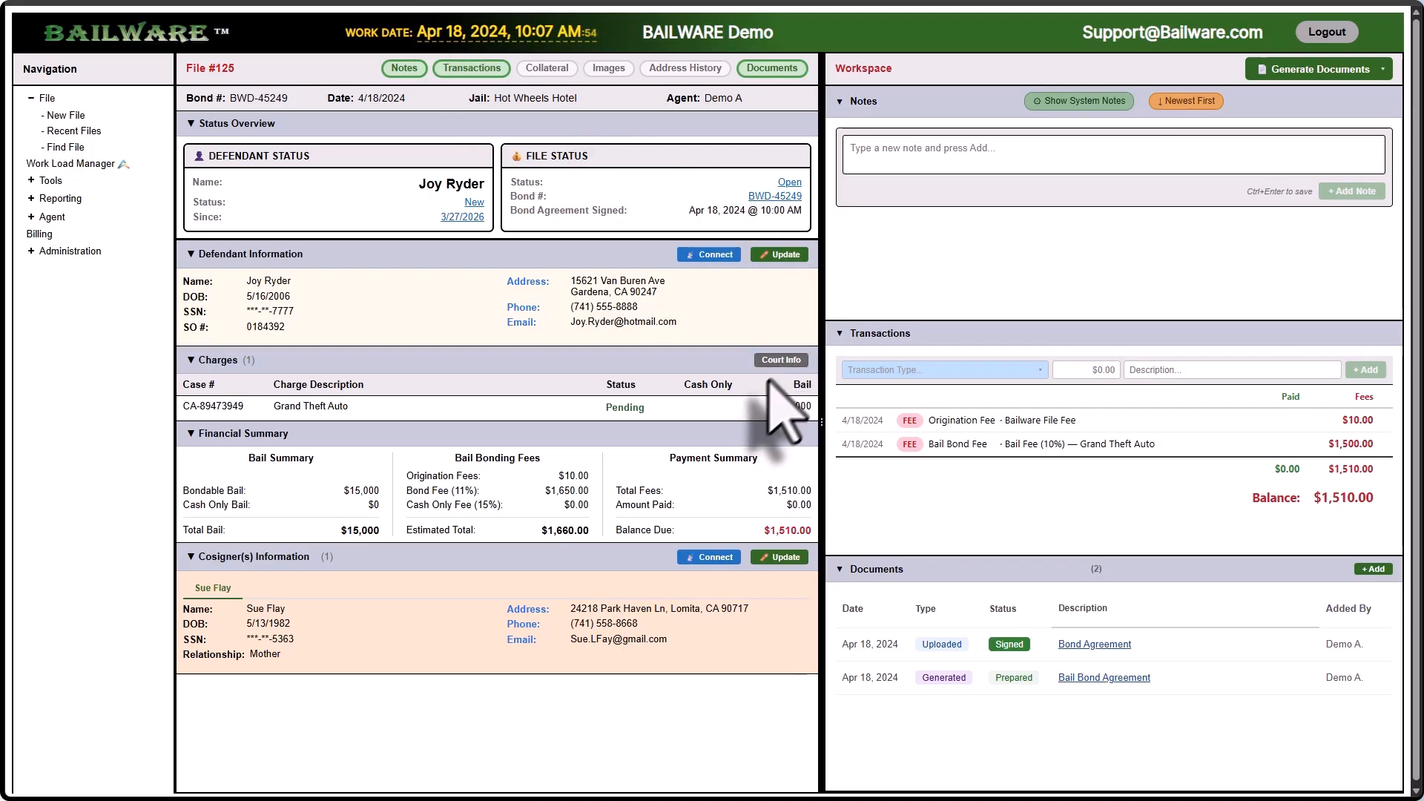
{"action": "left_click", "coordinate": [791, 184]}
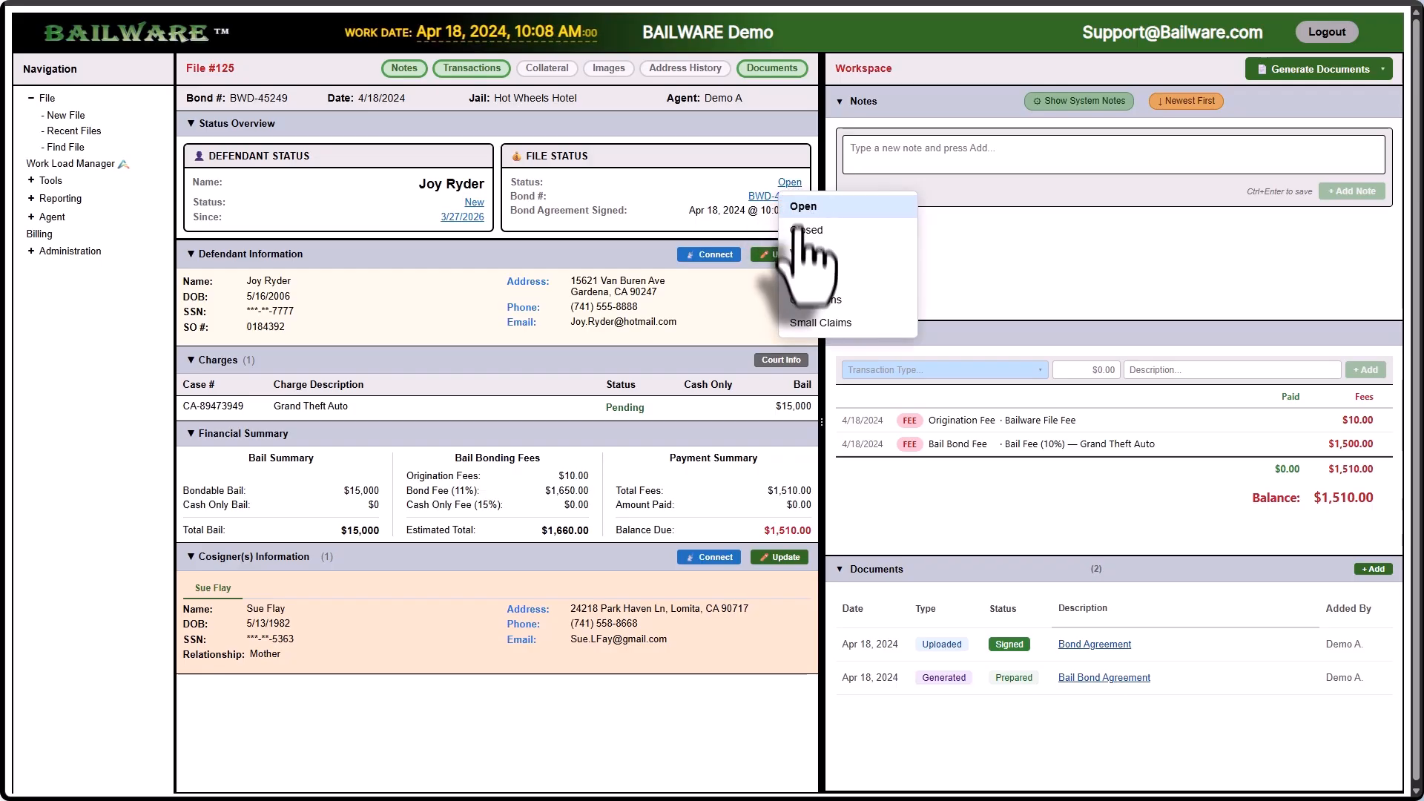
{"action": "left_click", "coordinate": [687, 198]}
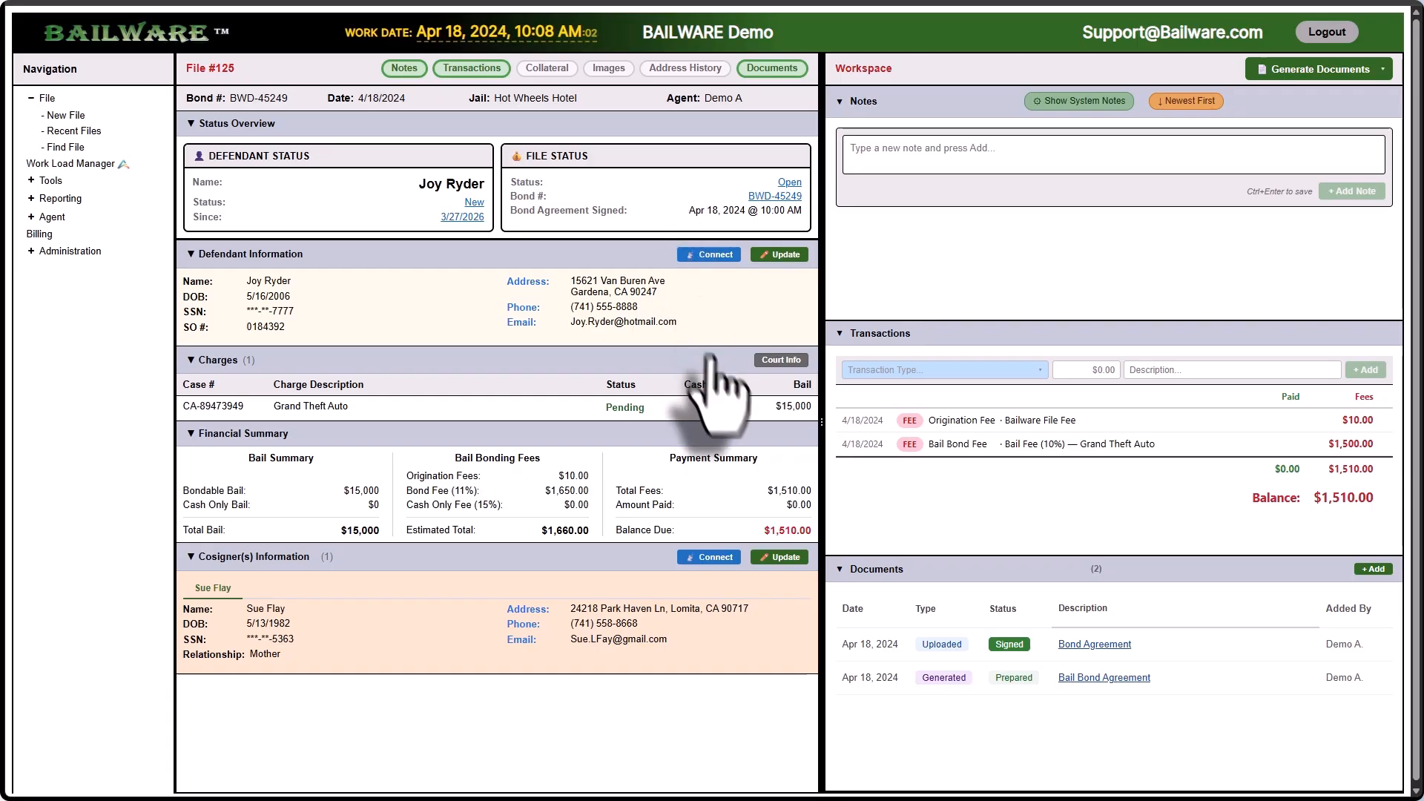